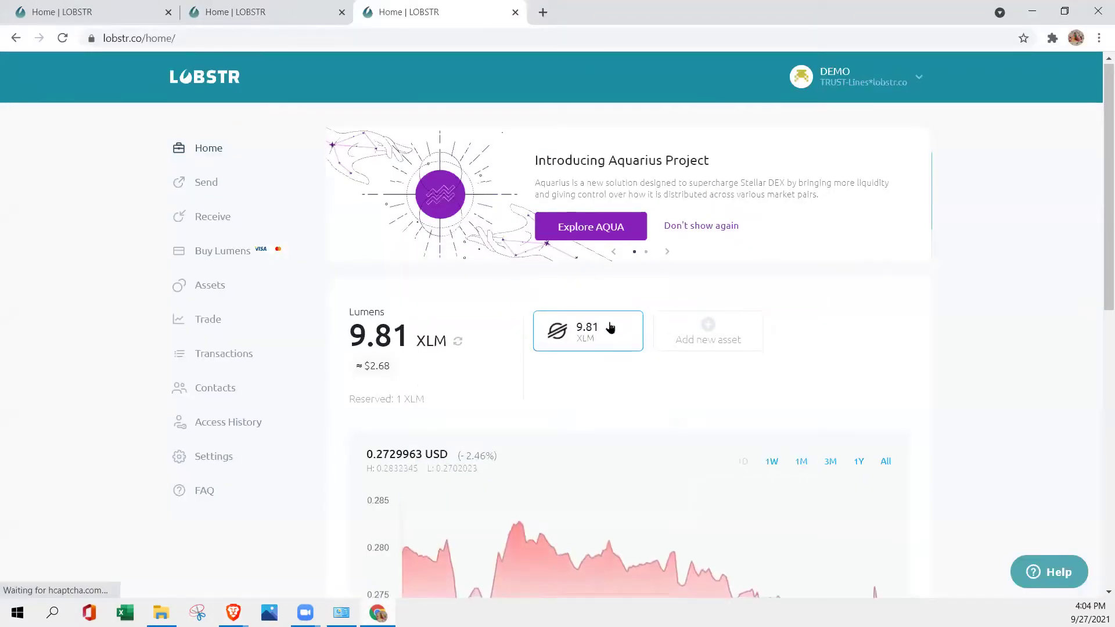
scroll(499, 284, down, 1)
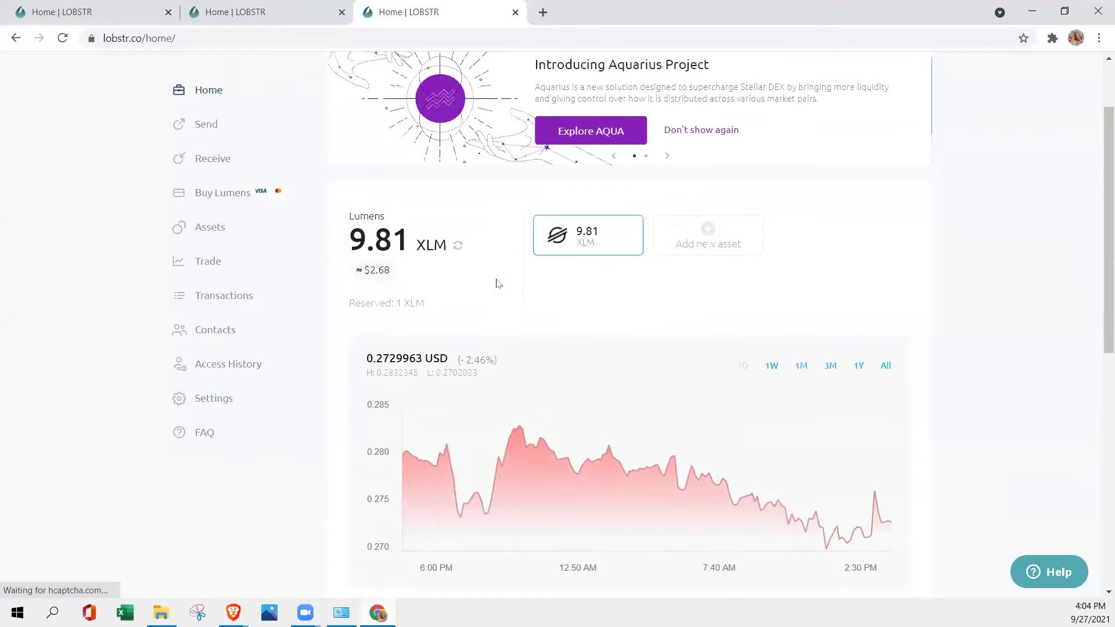
scroll(397, 343, down, 2)
scroll(607, 363, up, 4)
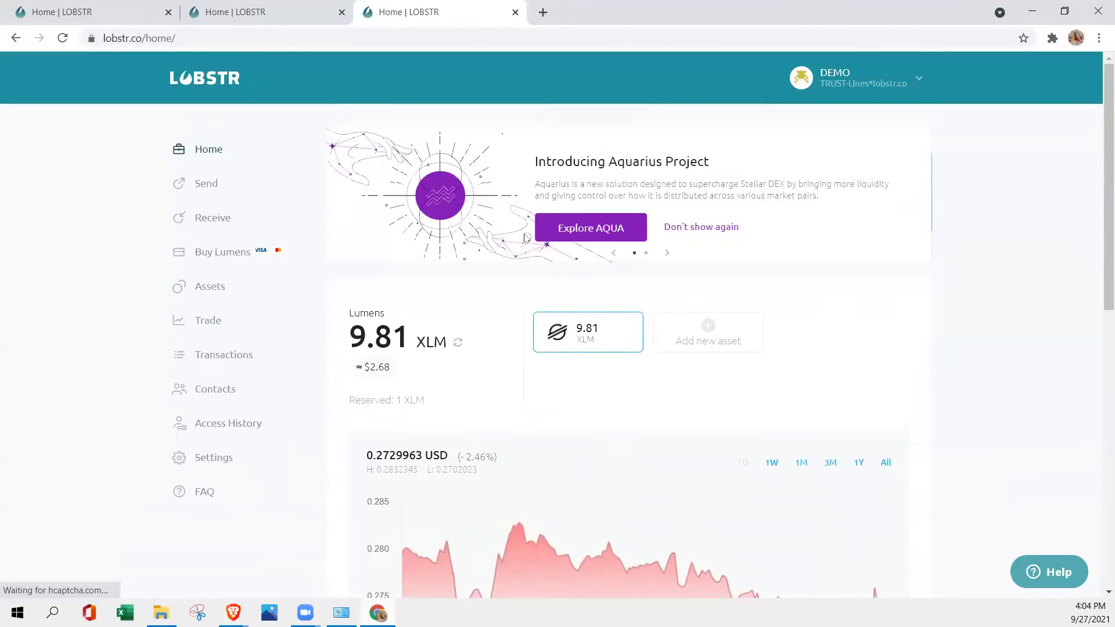
scroll(365, 392, down, 4)
scroll(624, 386, down, 4)
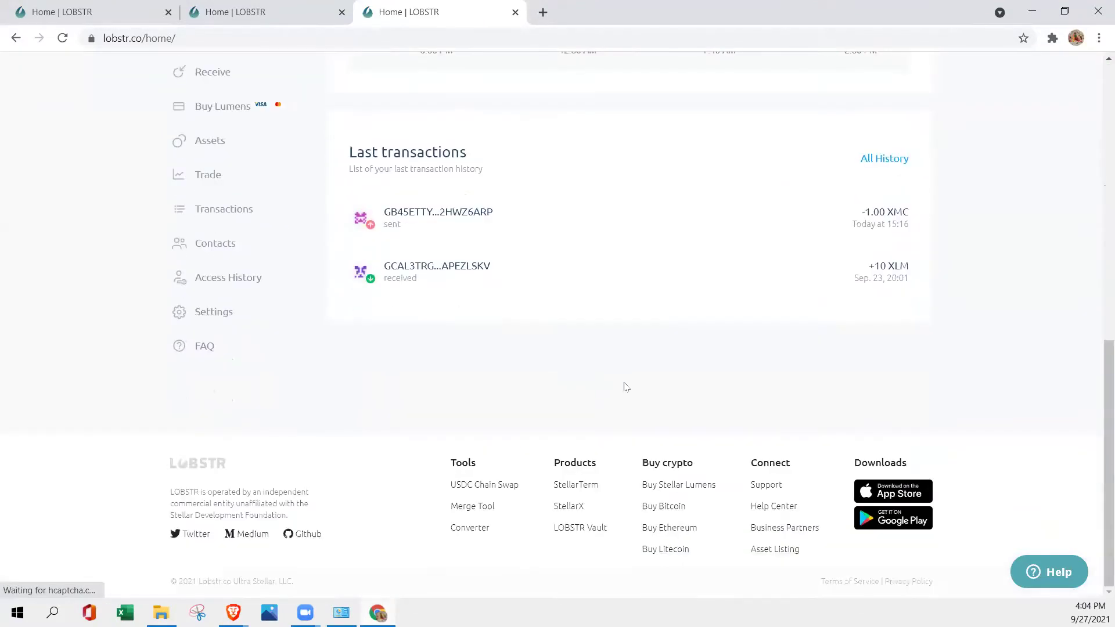
scroll(624, 386, up, 4)
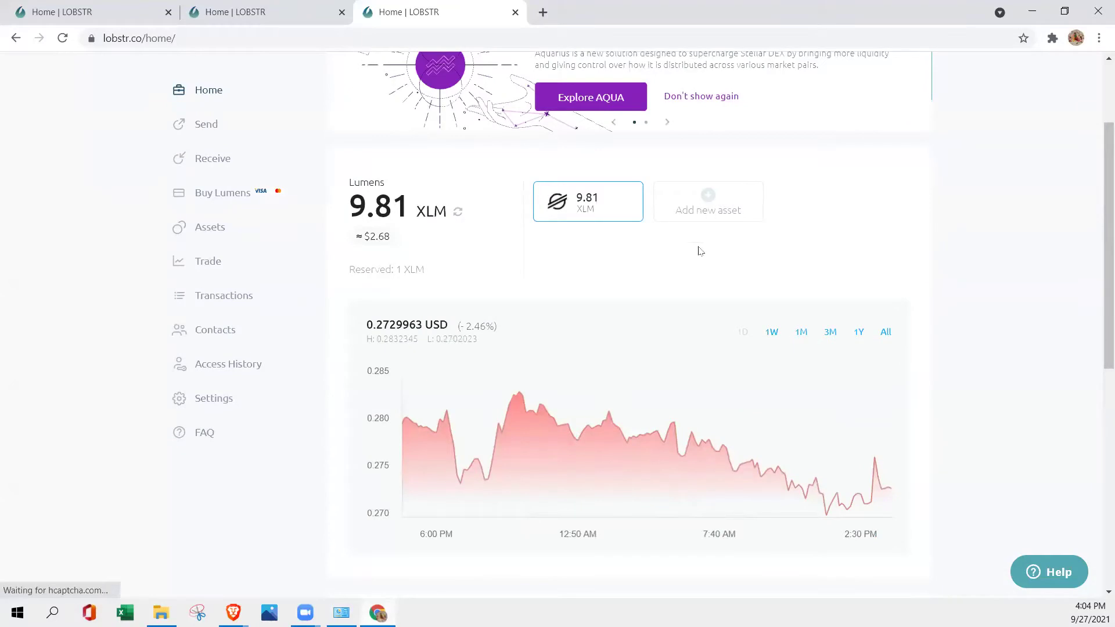
scroll(697, 251, up, 2)
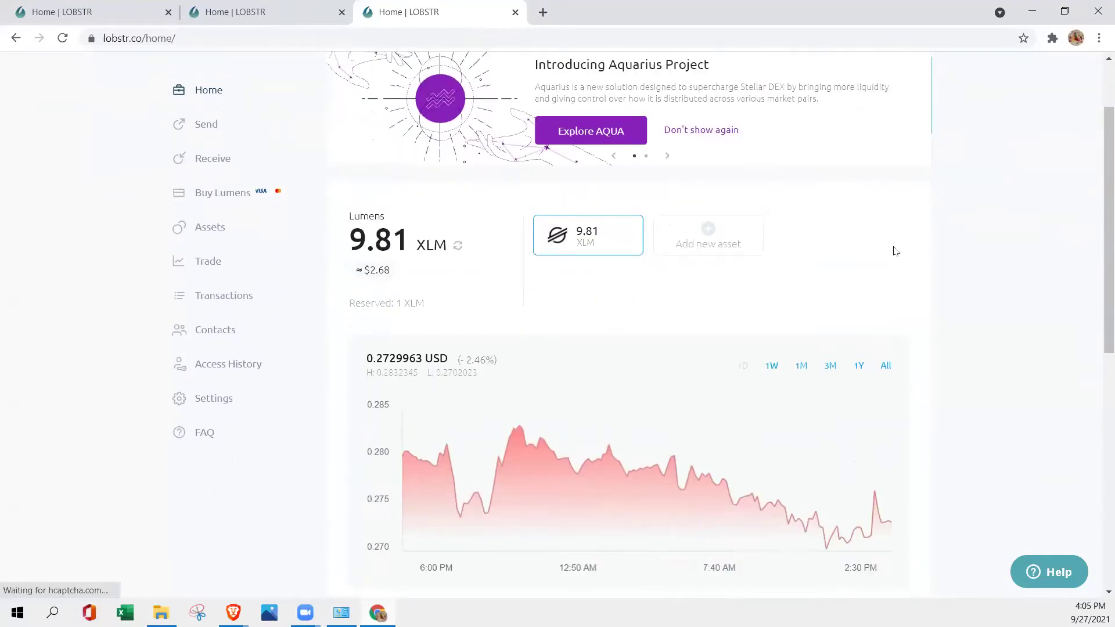
scroll(767, 331, down, 2)
scroll(767, 331, up, 4)
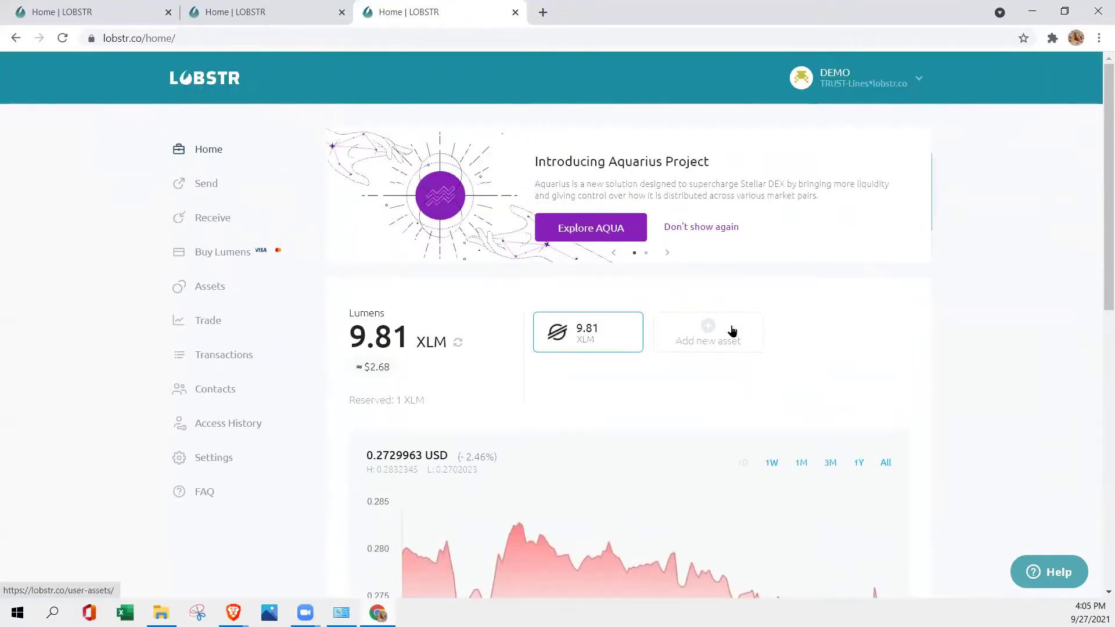
Step: Search LOBSTR's assets for XMC and request adding the Marscoin asset
click(705, 338)
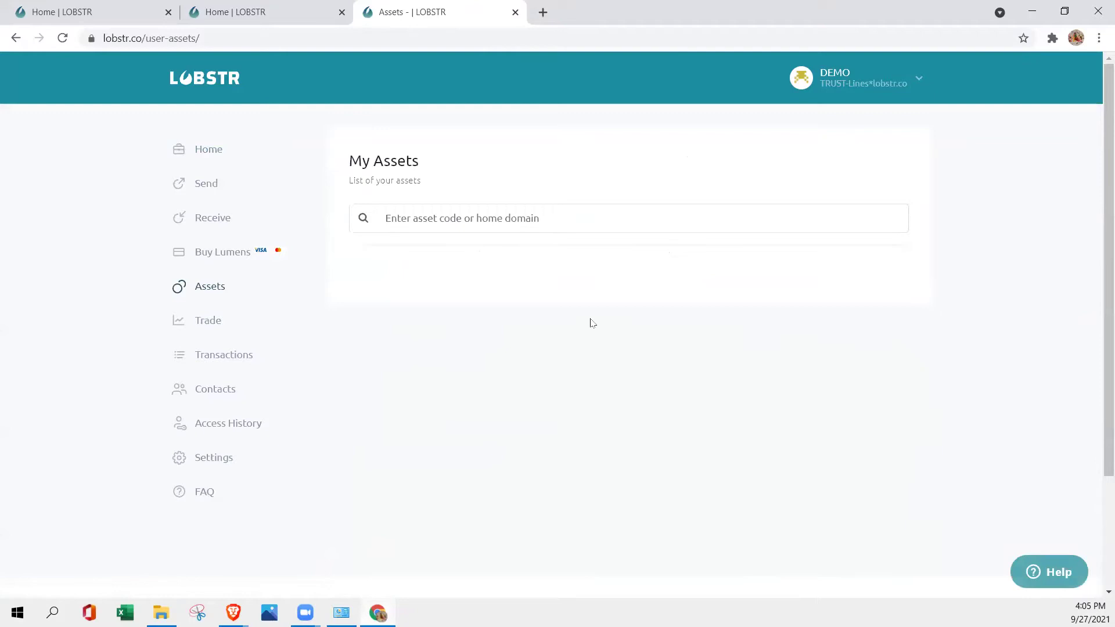
scroll(731, 365, down, 5)
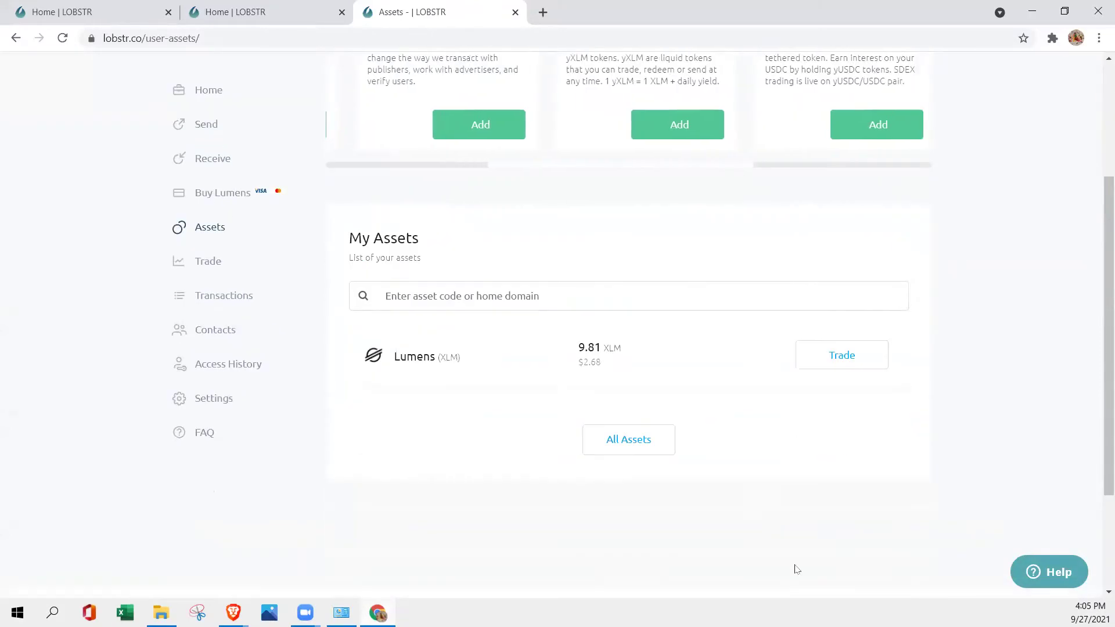
click(572, 200)
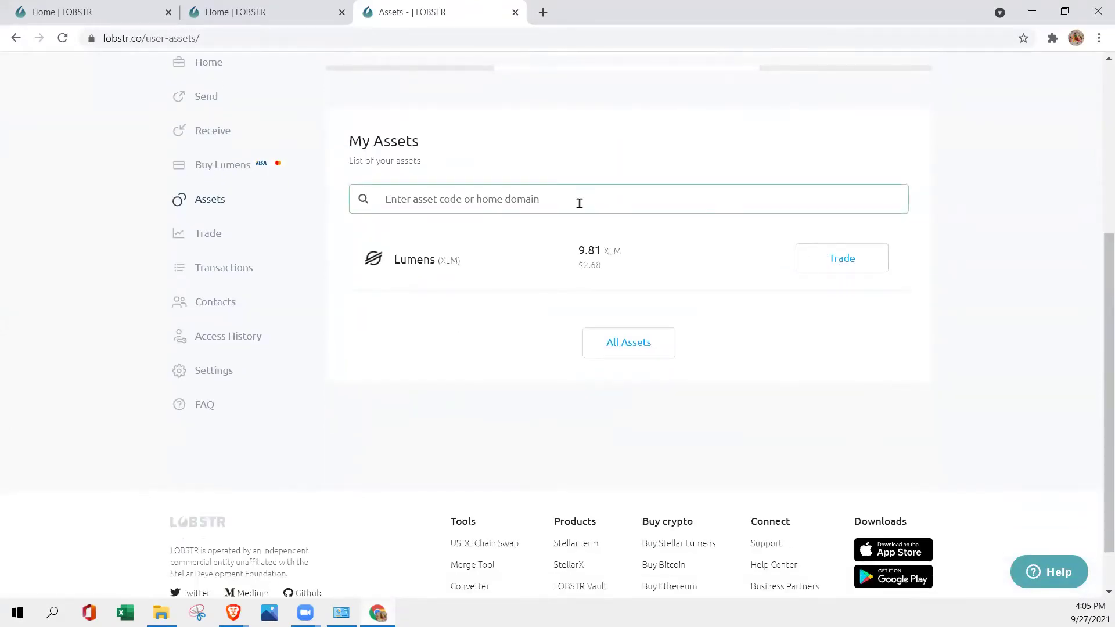
text(XMC)
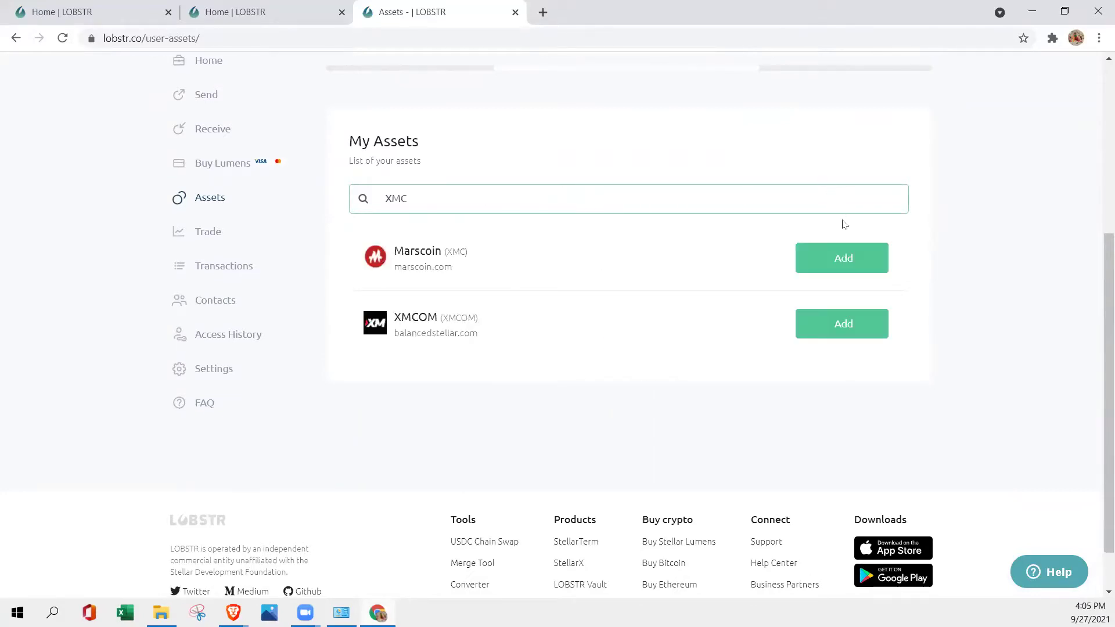
scroll(712, 288, up, 1)
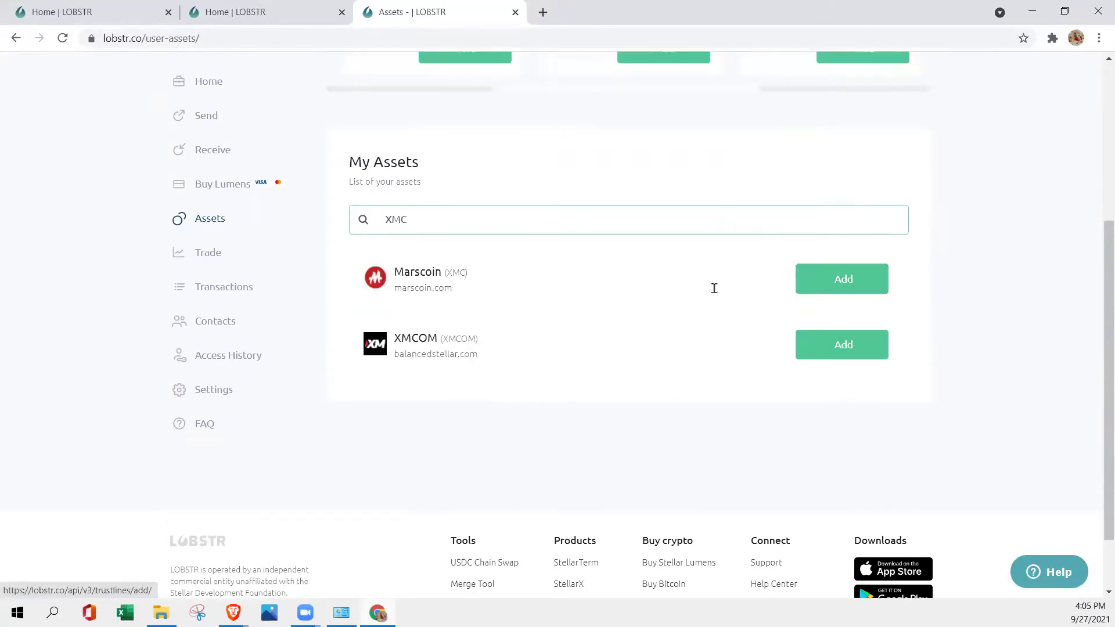
scroll(688, 416, up, 4)
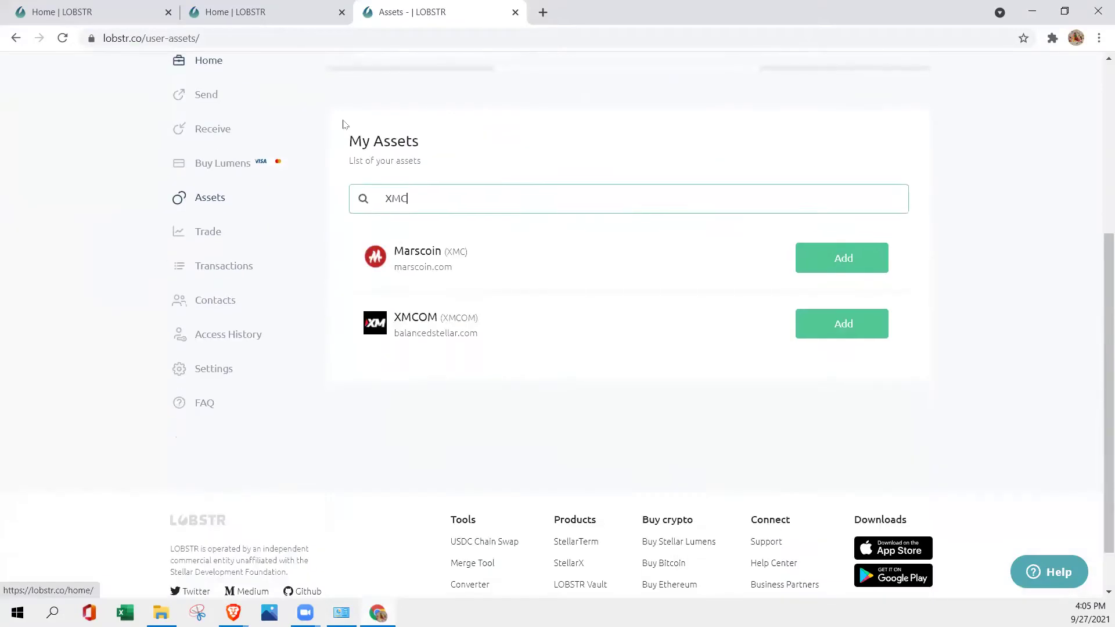
scroll(769, 566, down, 5)
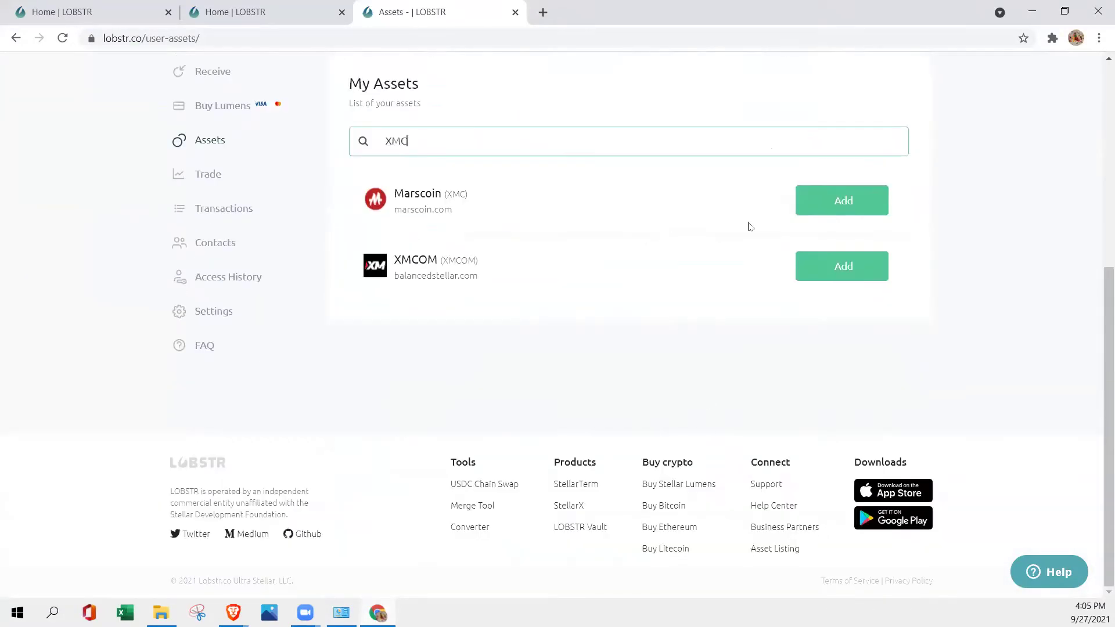
click(834, 204)
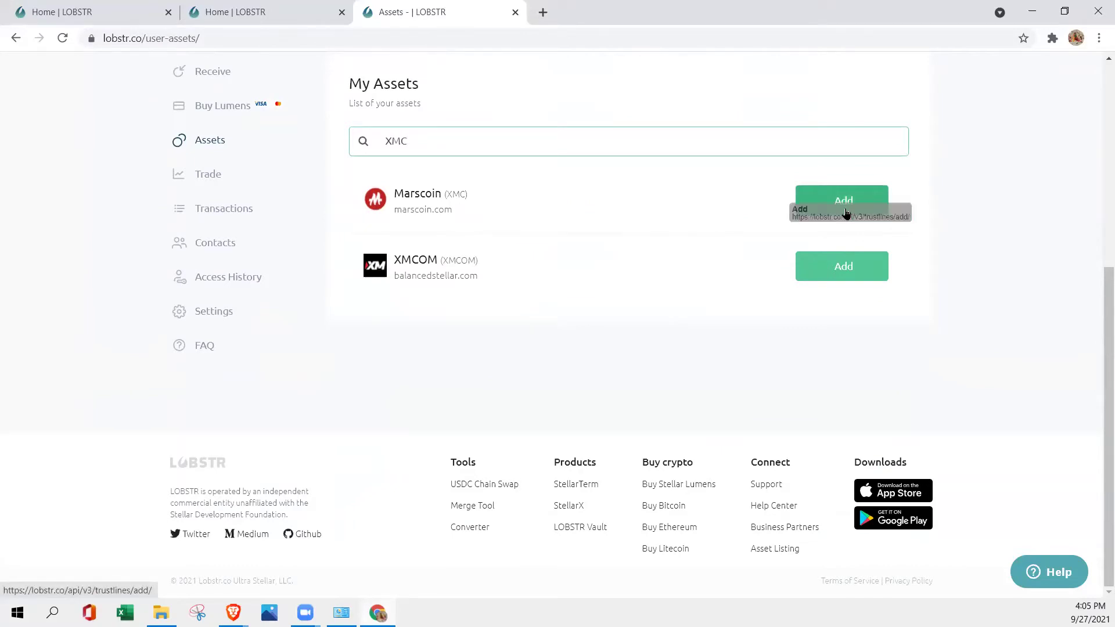
click(843, 209)
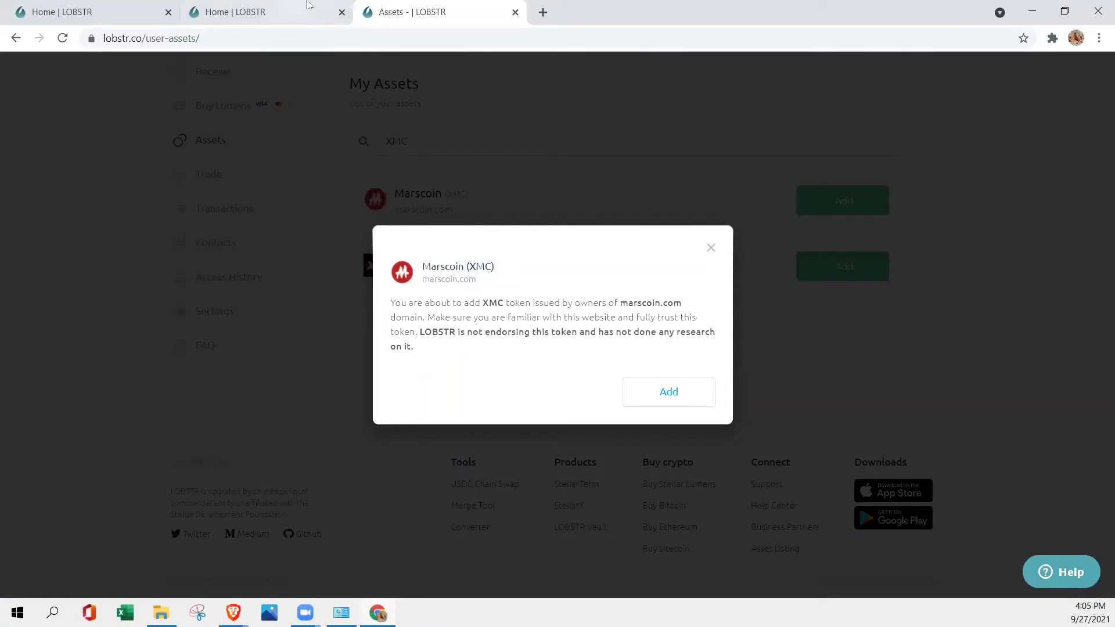
Step: Load getmarscoin.com in a new Chrome tab
click(543, 12)
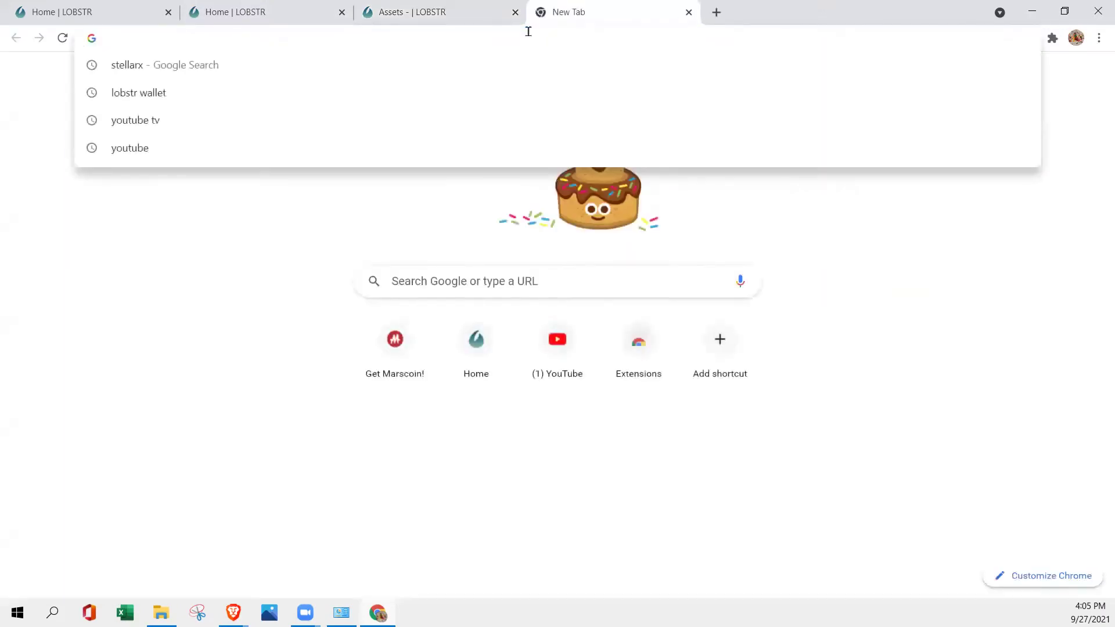
text(getmael)
key(BackSpace)
key(BackSpace)
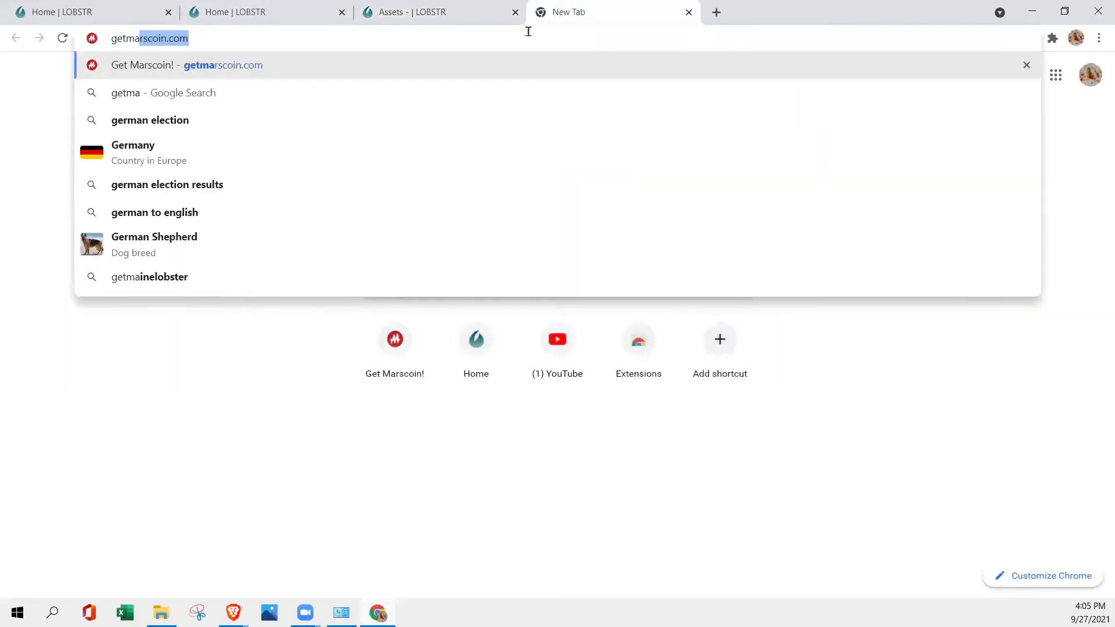
key(Return)
Step: Load marscoin.com in another tab and go to its Get Marscoin! Marsdrop signup
click(716, 12)
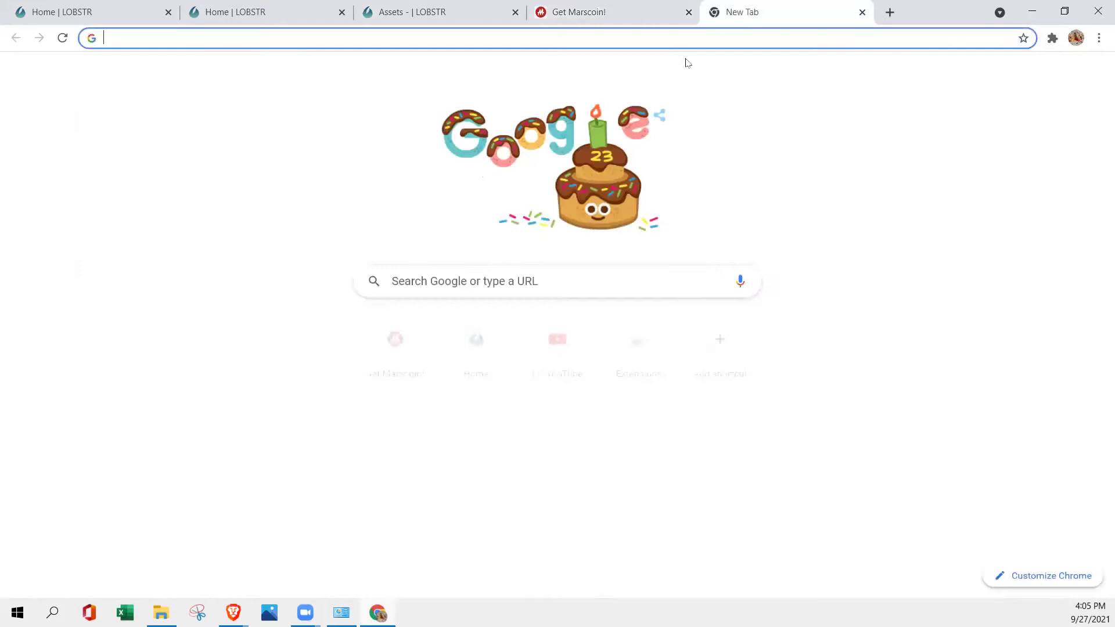
text(markc)
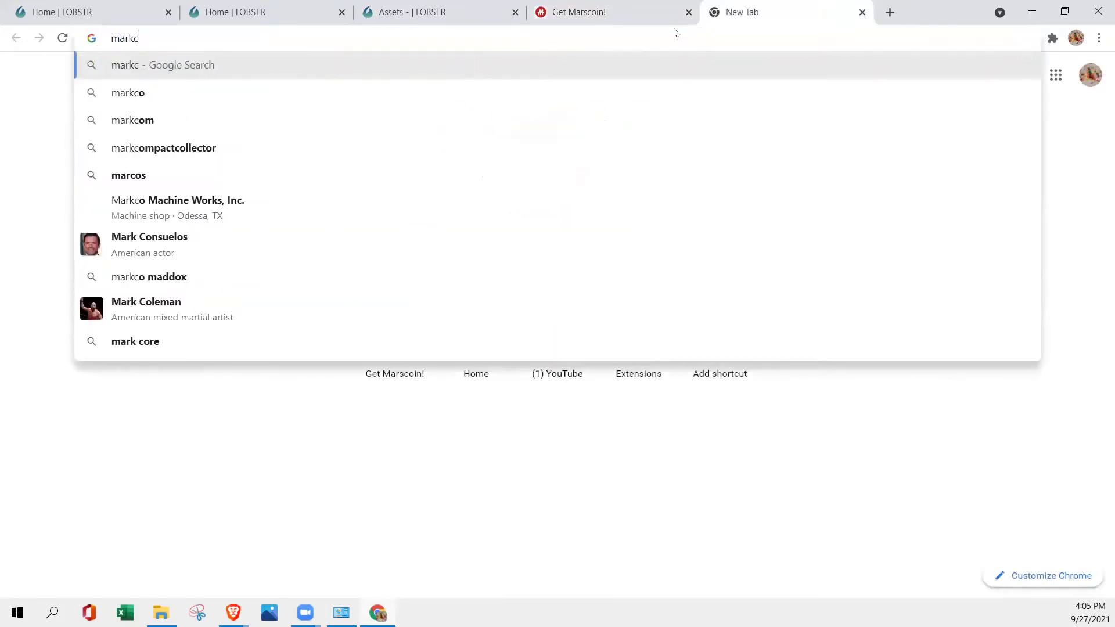
key(BackSpace)
key(BackSpace)
text(scoin)
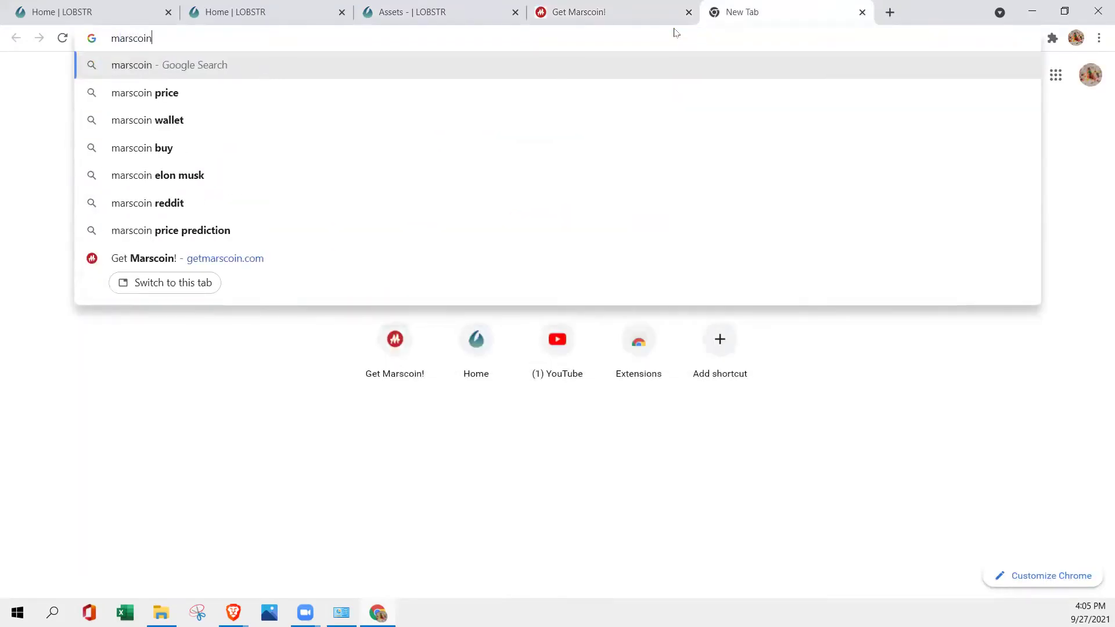
text(.com)
key(Return)
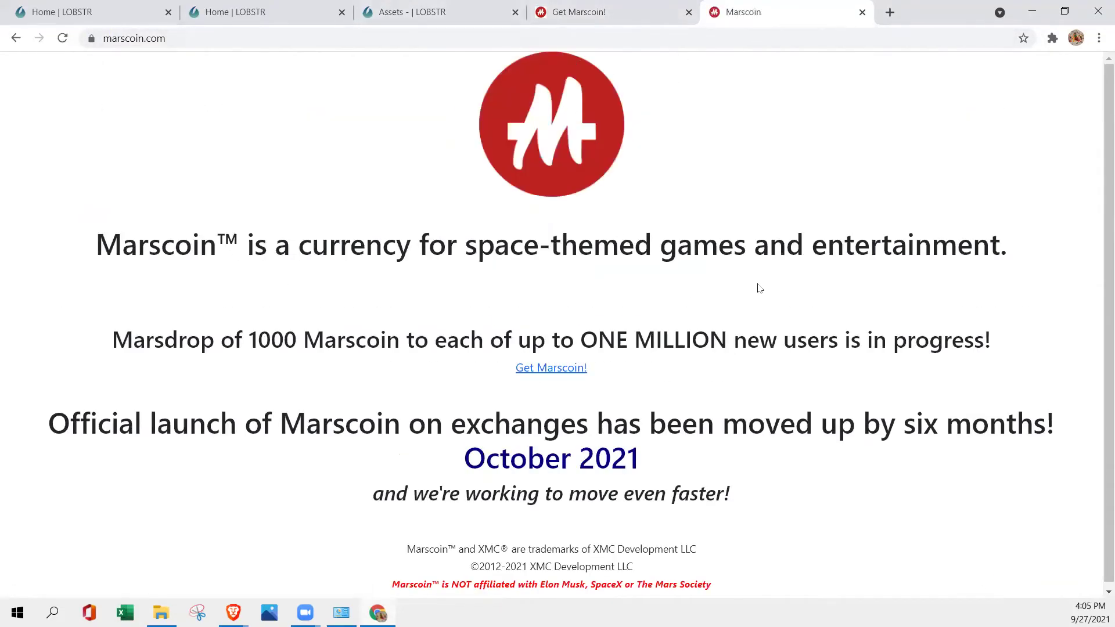
click(550, 364)
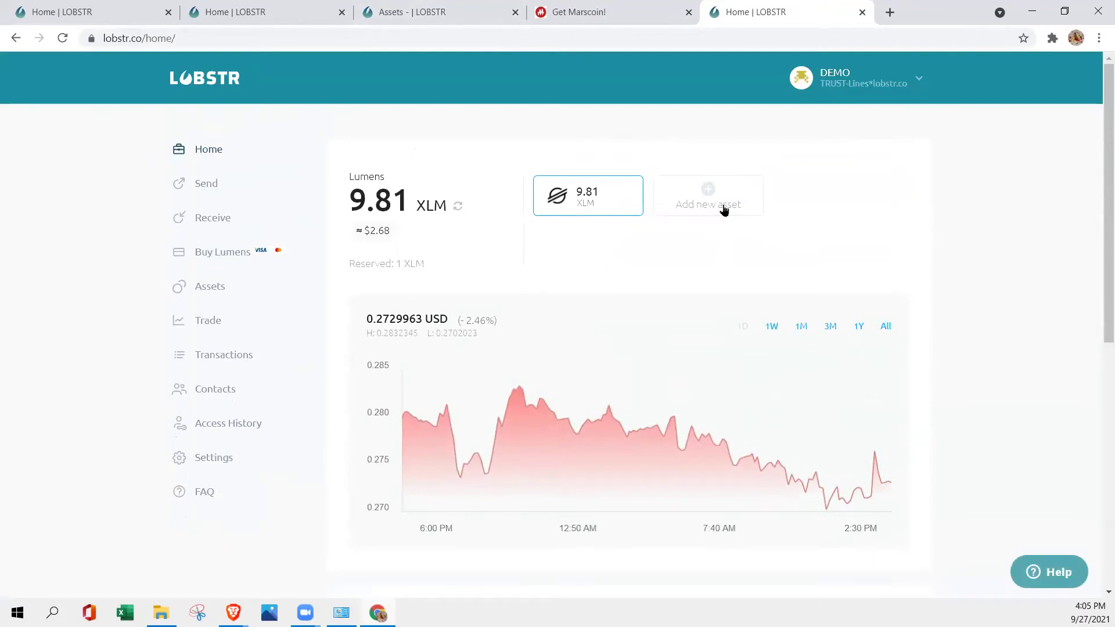
Step: Search for XMC and confirm adding the Marscoin asset to the wallet
click(722, 207)
click(673, 218)
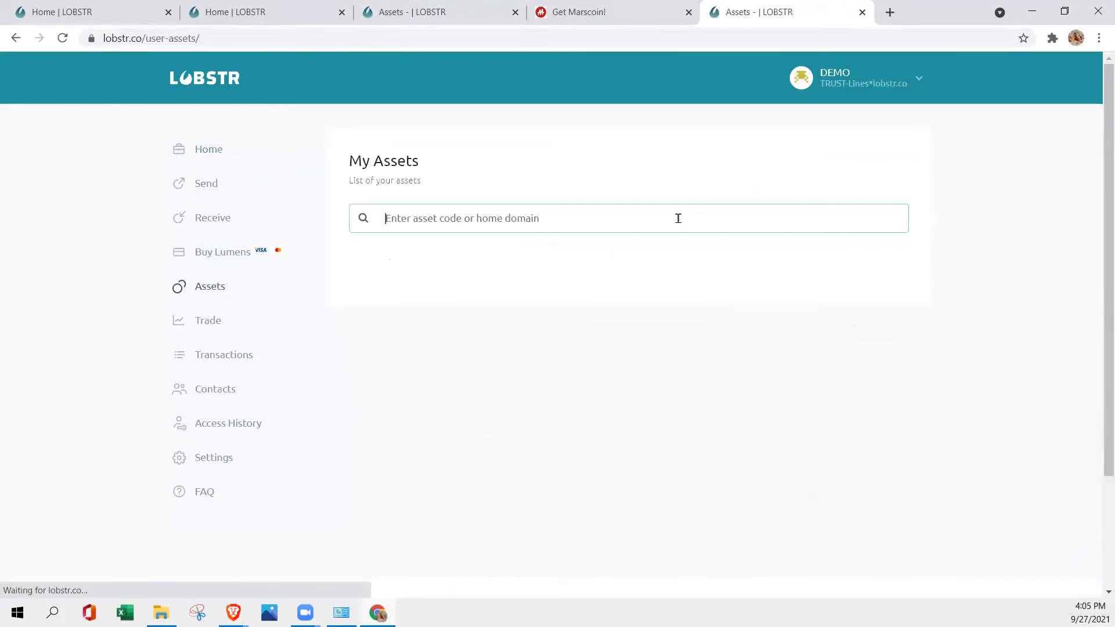
text(XMC)
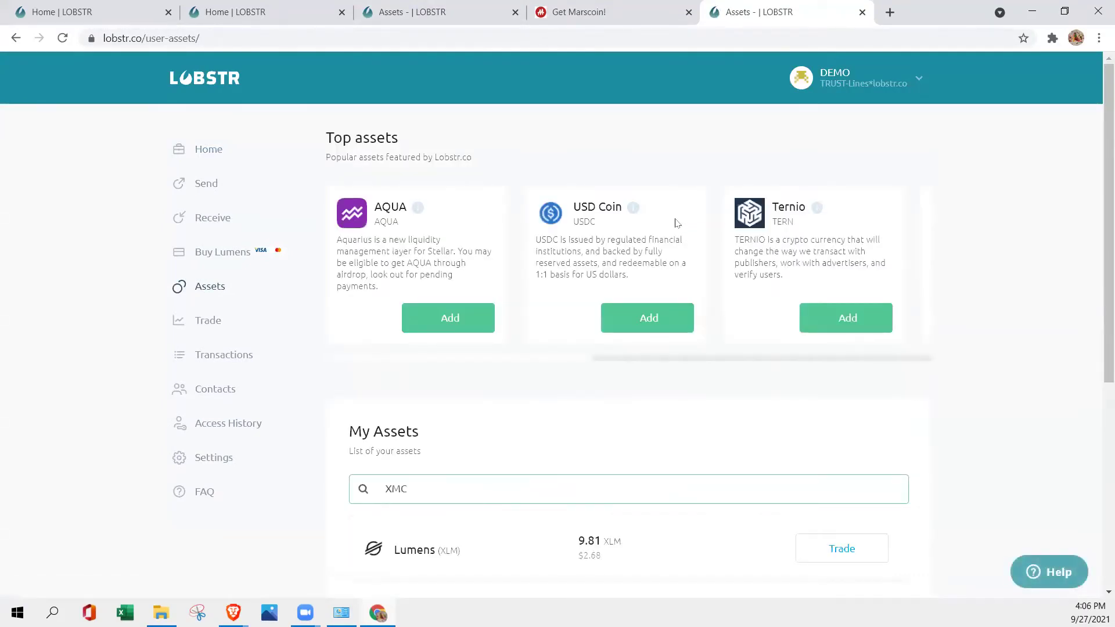
scroll(677, 424, down, 2)
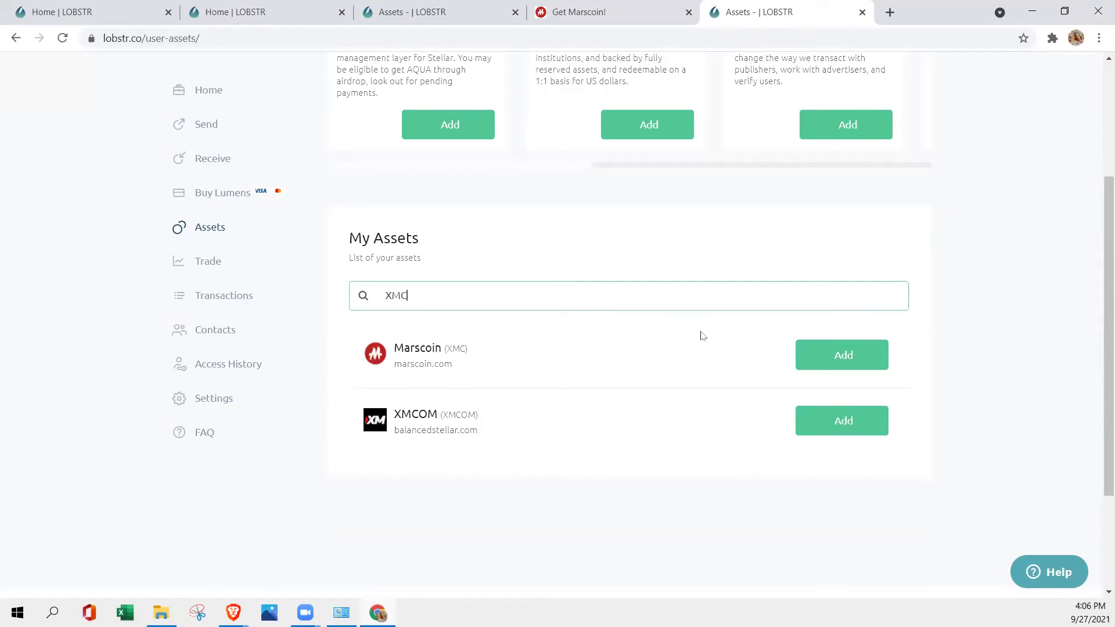
click(858, 357)
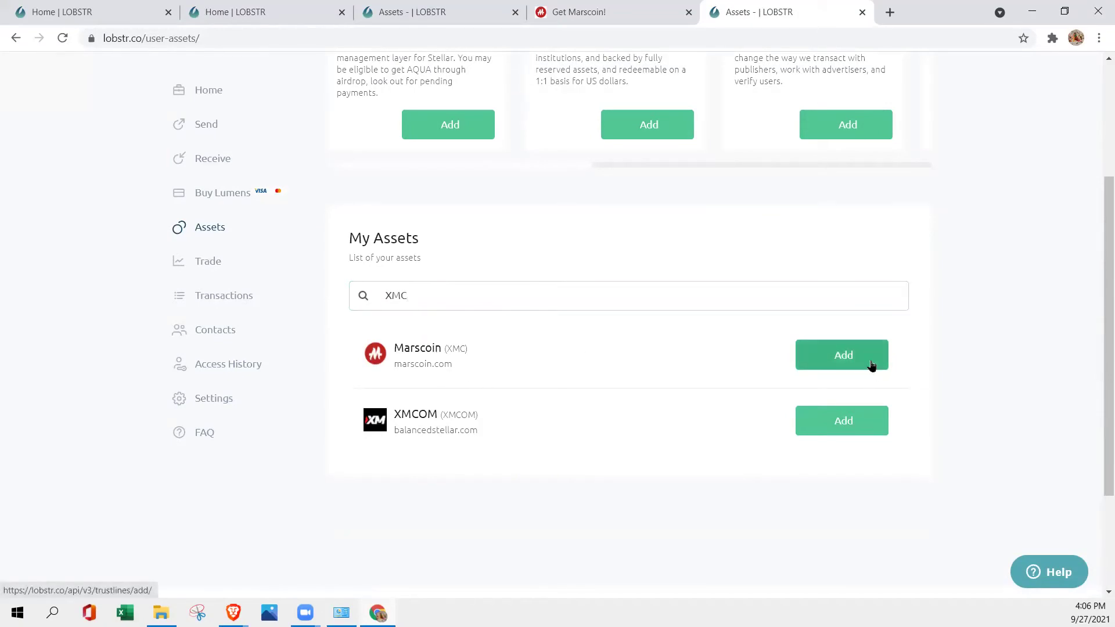
click(871, 360)
click(668, 393)
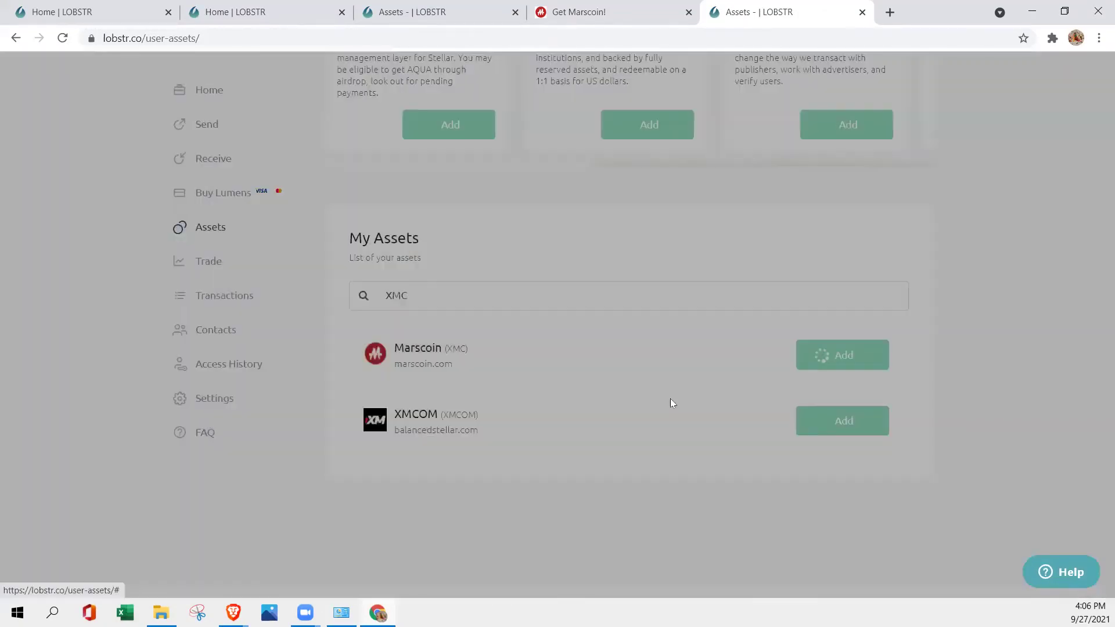
scroll(847, 307, up, 1)
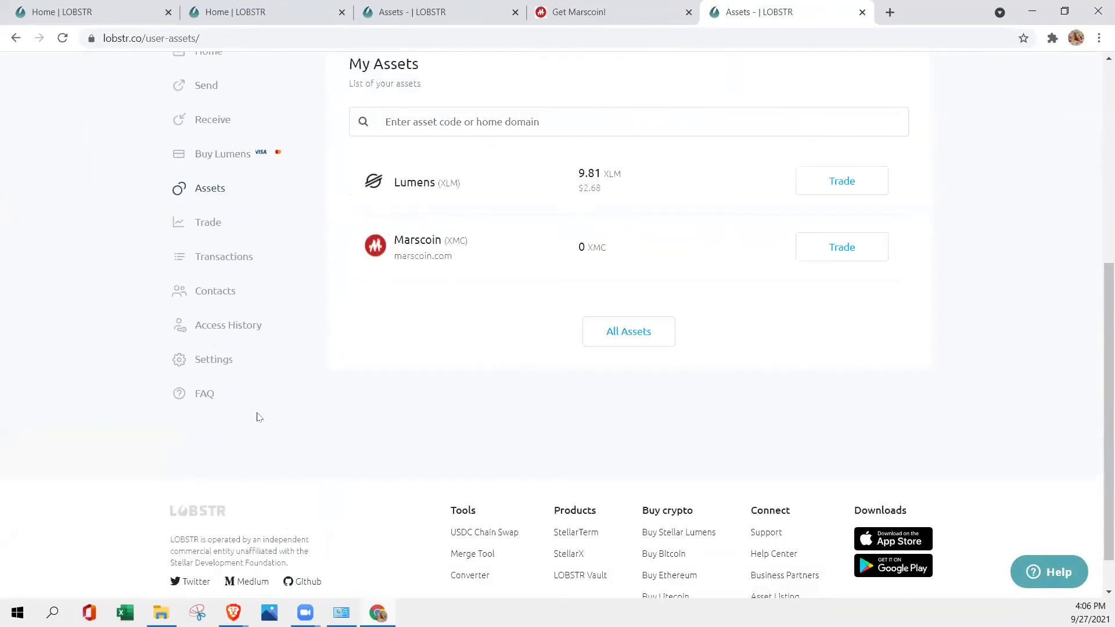
scroll(602, 326, down, 1)
scroll(549, 446, up, 5)
scroll(550, 447, down, 5)
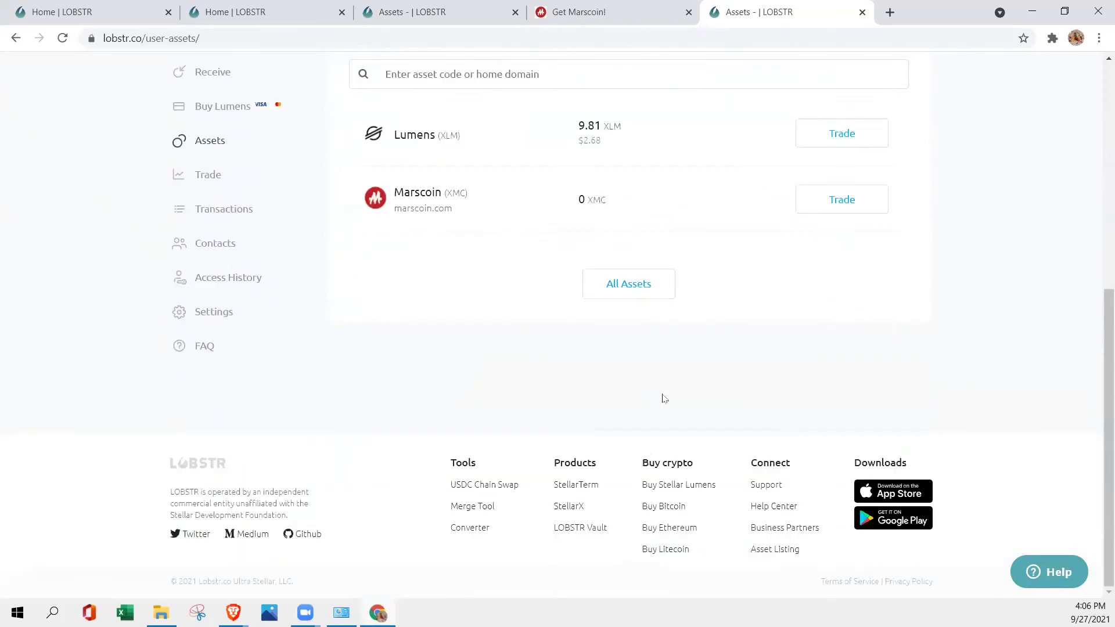
scroll(514, 185, up, 2)
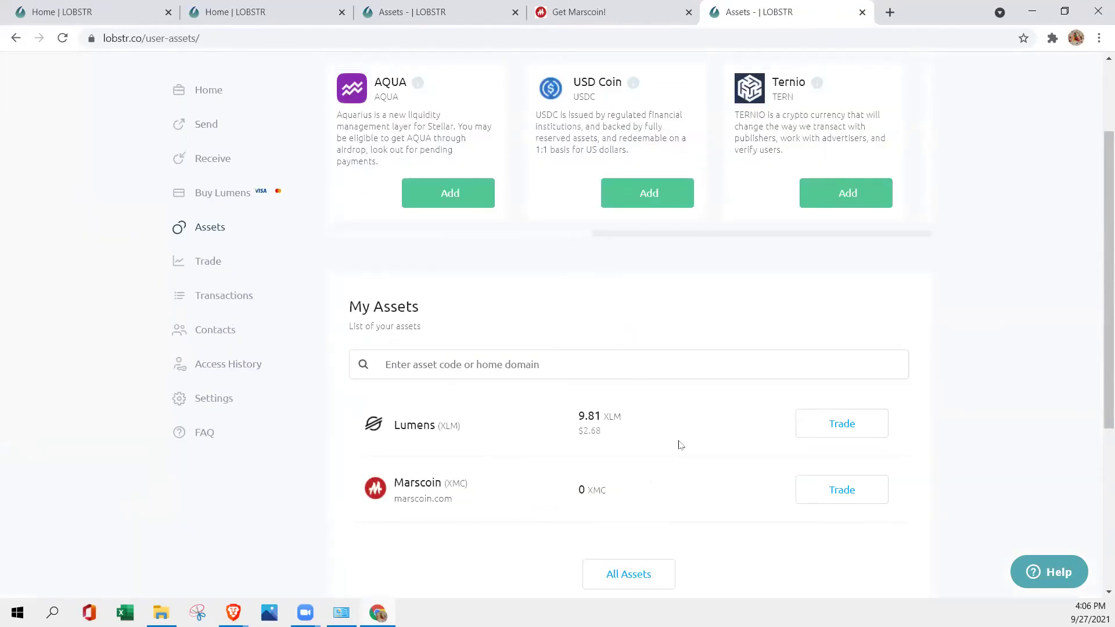
scroll(662, 436, up, 2)
scroll(663, 436, up, 3)
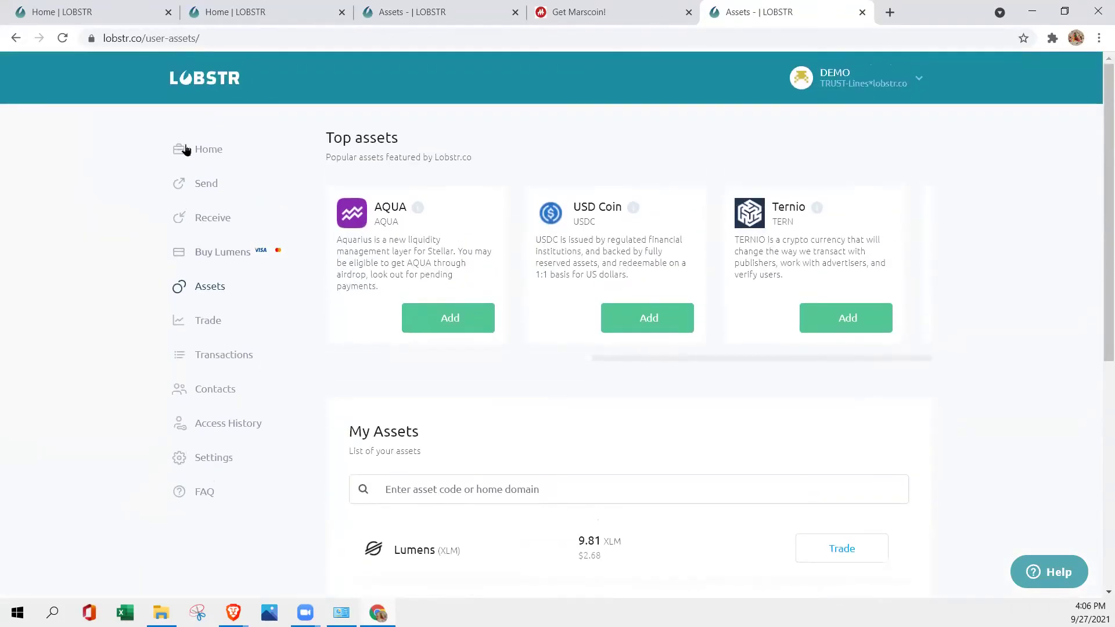
Step: Copy the wallet's Stellar address from the Receive screen and return to the Marsdrop tab
click(213, 218)
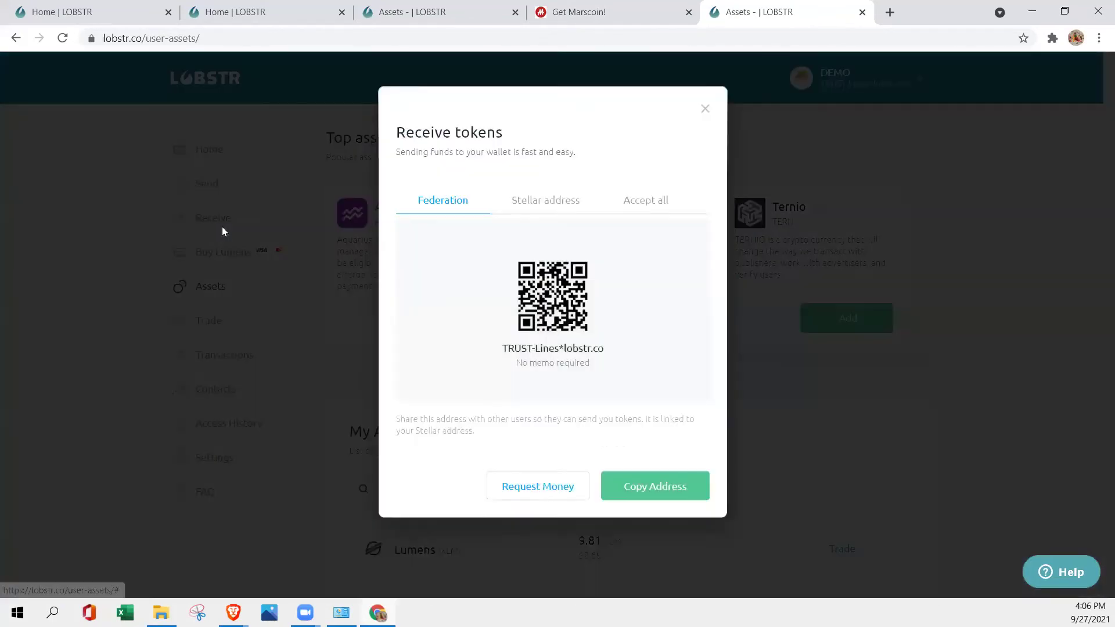
click(545, 222)
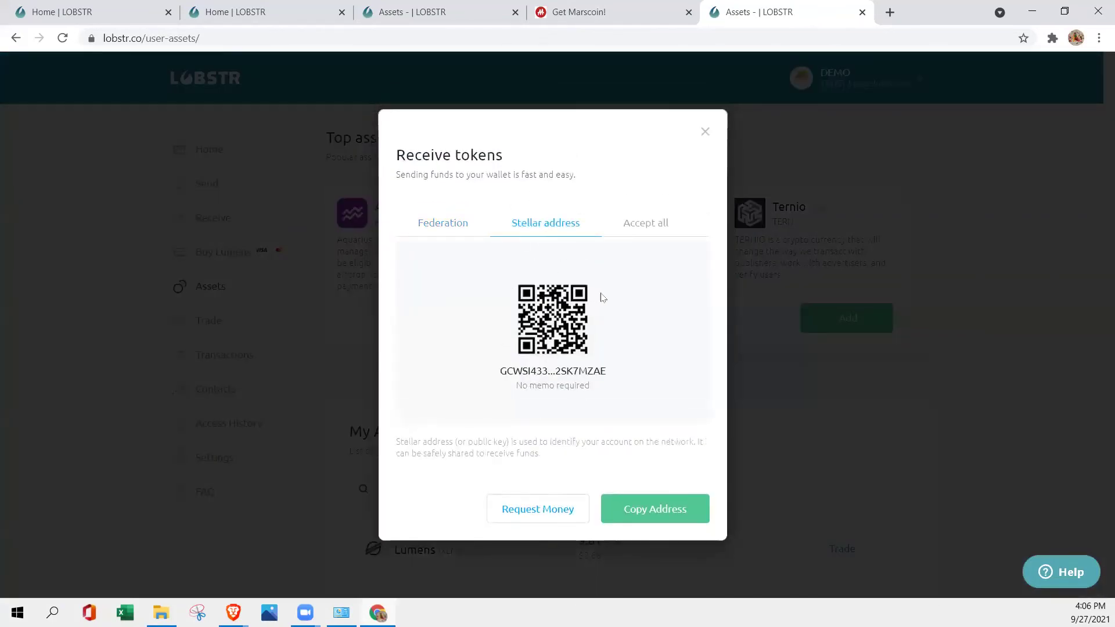
click(655, 509)
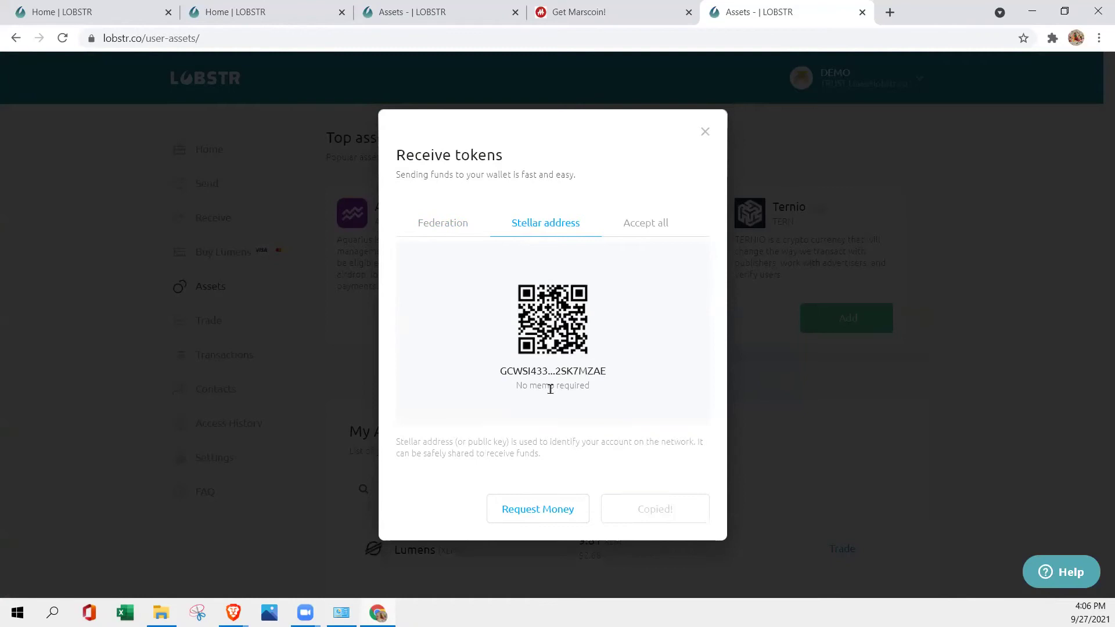
click(578, 12)
Step: Paste the copied Stellar address into the public address field
click(614, 403)
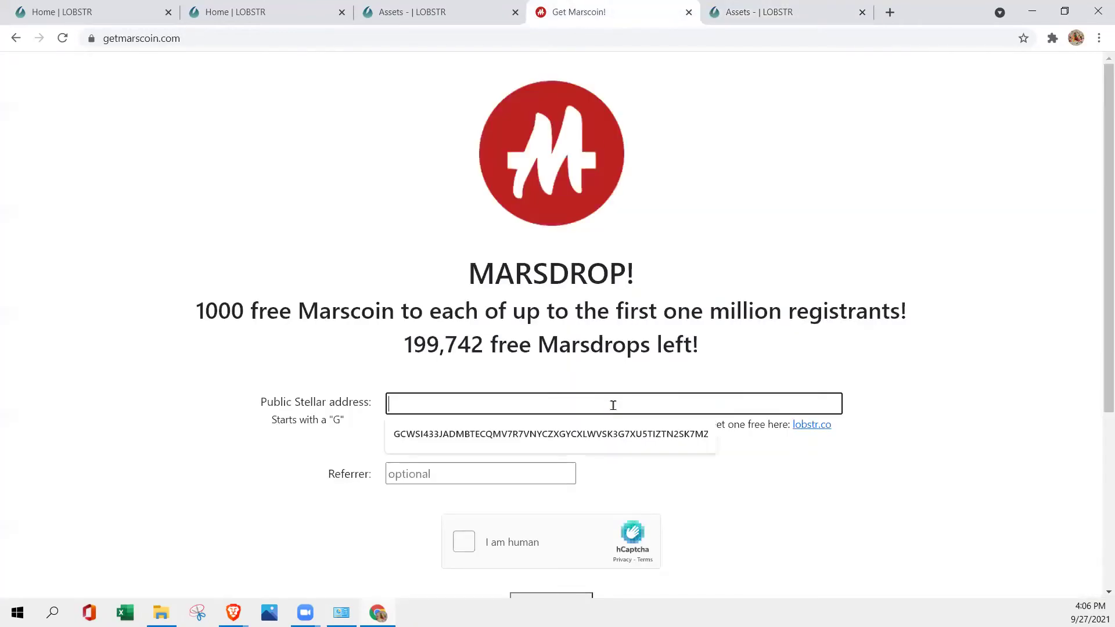
right_click(613, 403)
click(681, 294)
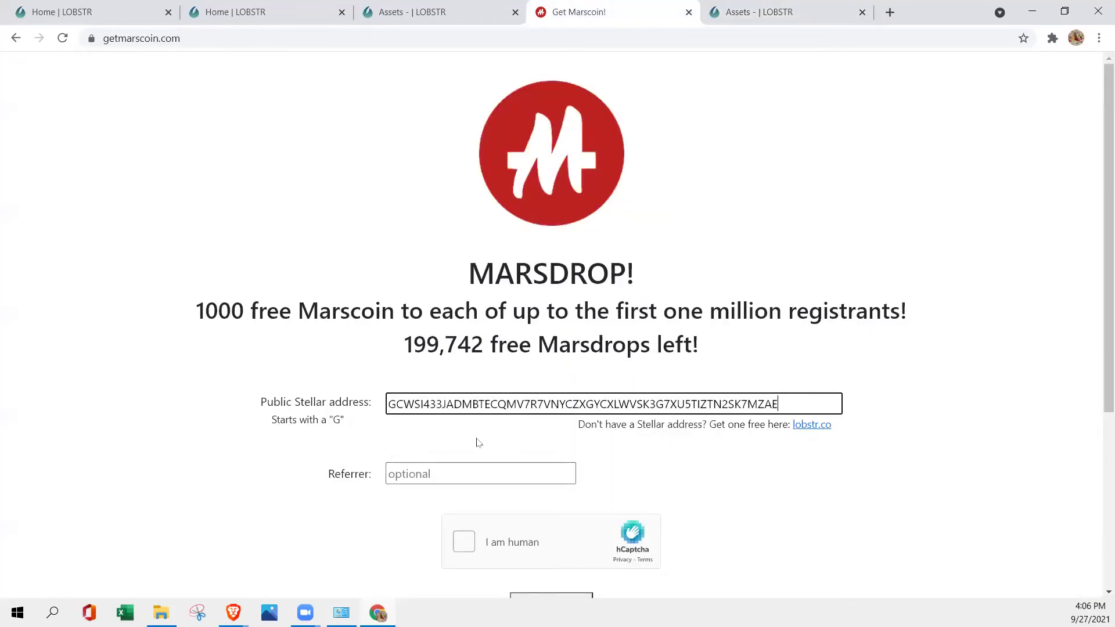
Step: Leave the Referrer field blank by clearing its SCREEN SHARE DEMO autofill
click(479, 473)
click(635, 466)
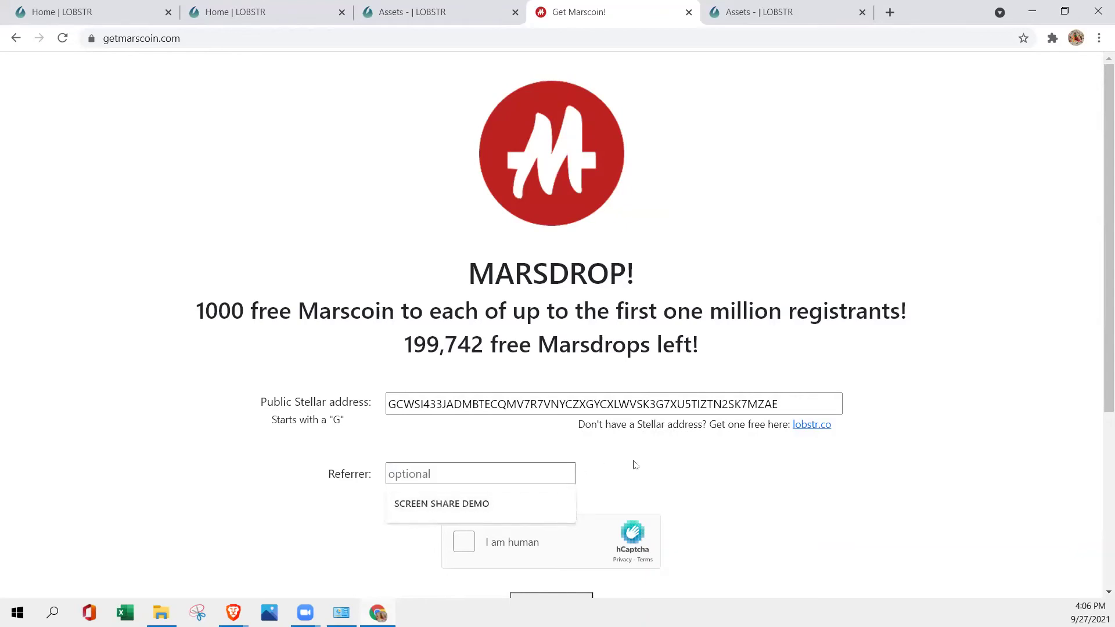
click(554, 470)
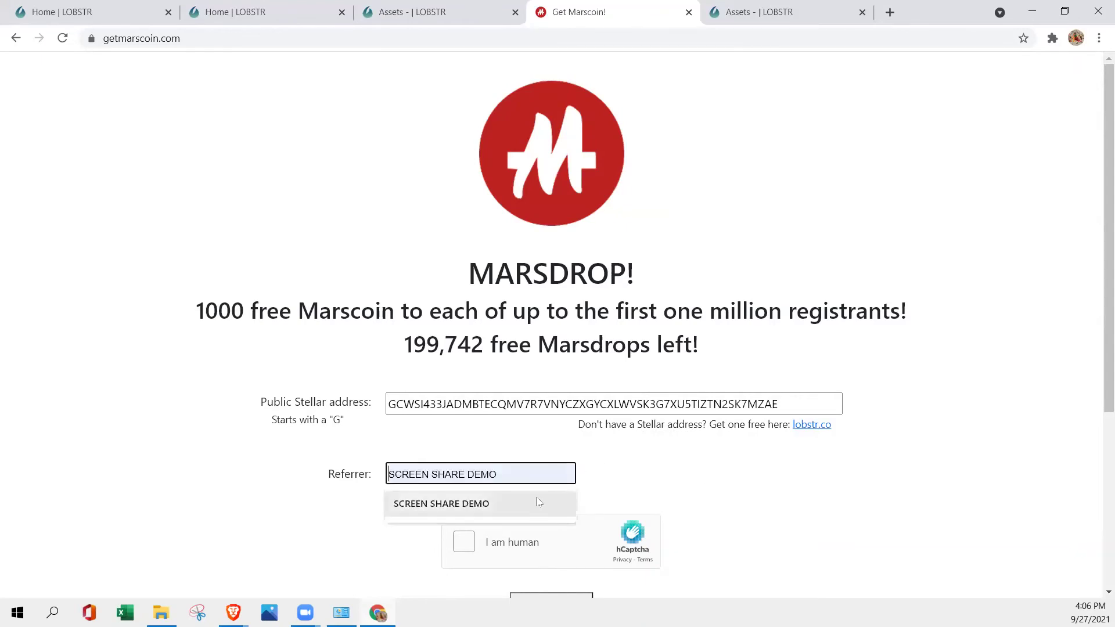
click(480, 502)
scroll(723, 488, down, 1)
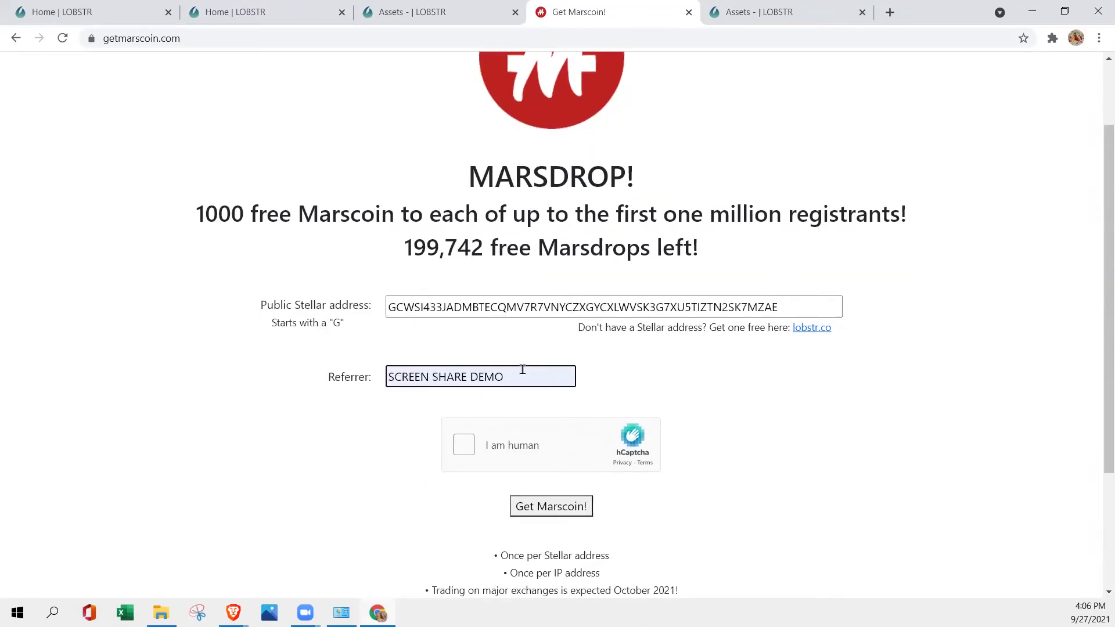
scroll(543, 380, down, 1)
click(462, 348)
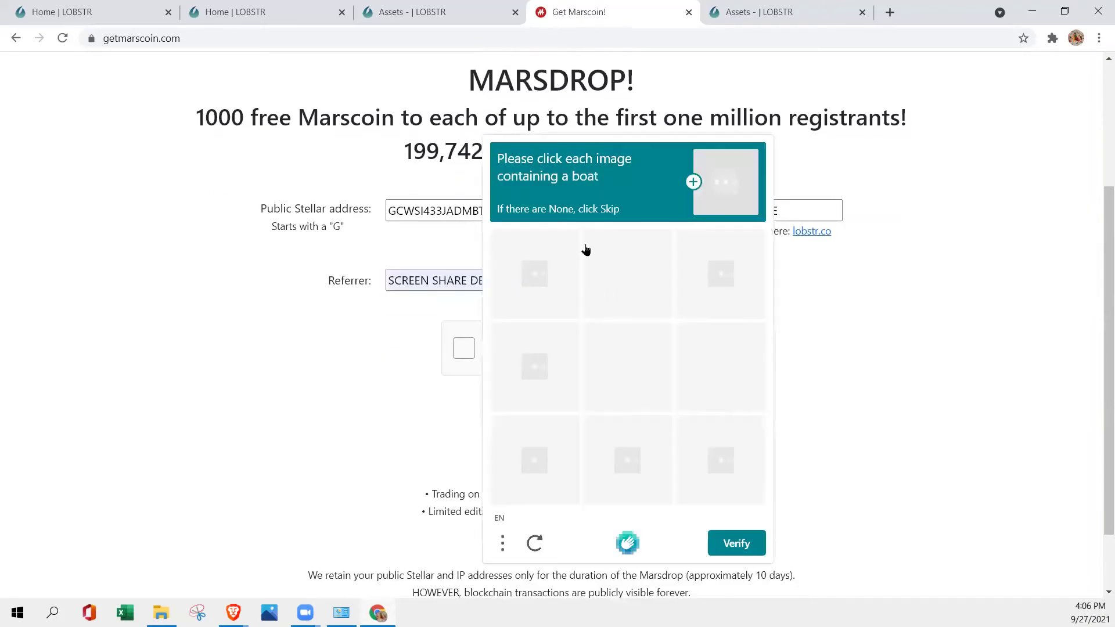
double_click(420, 282)
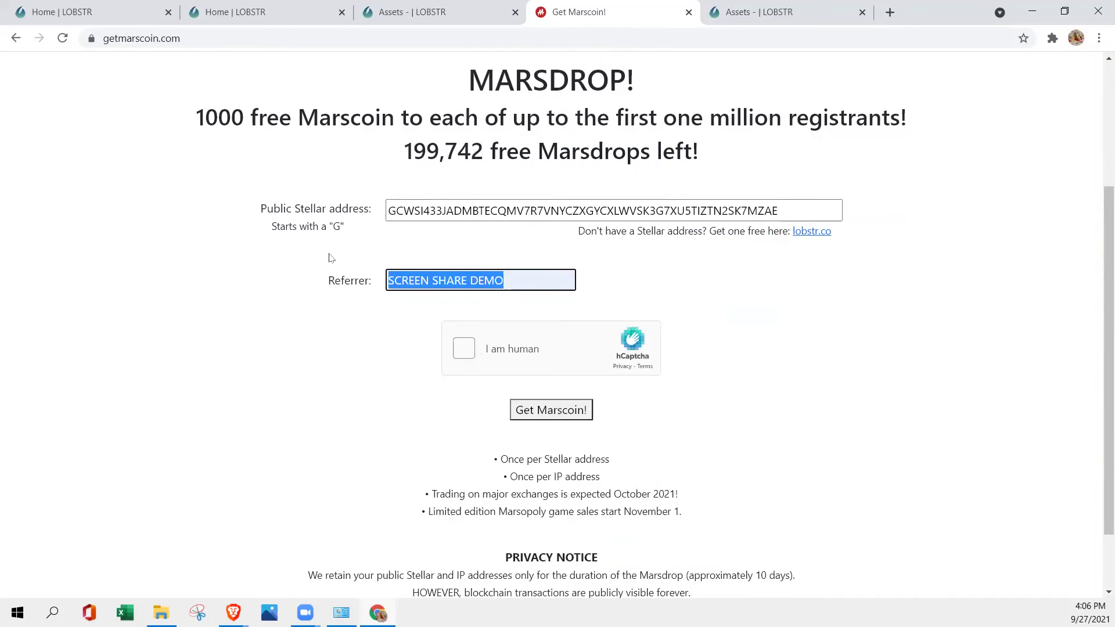
key(BackSpace)
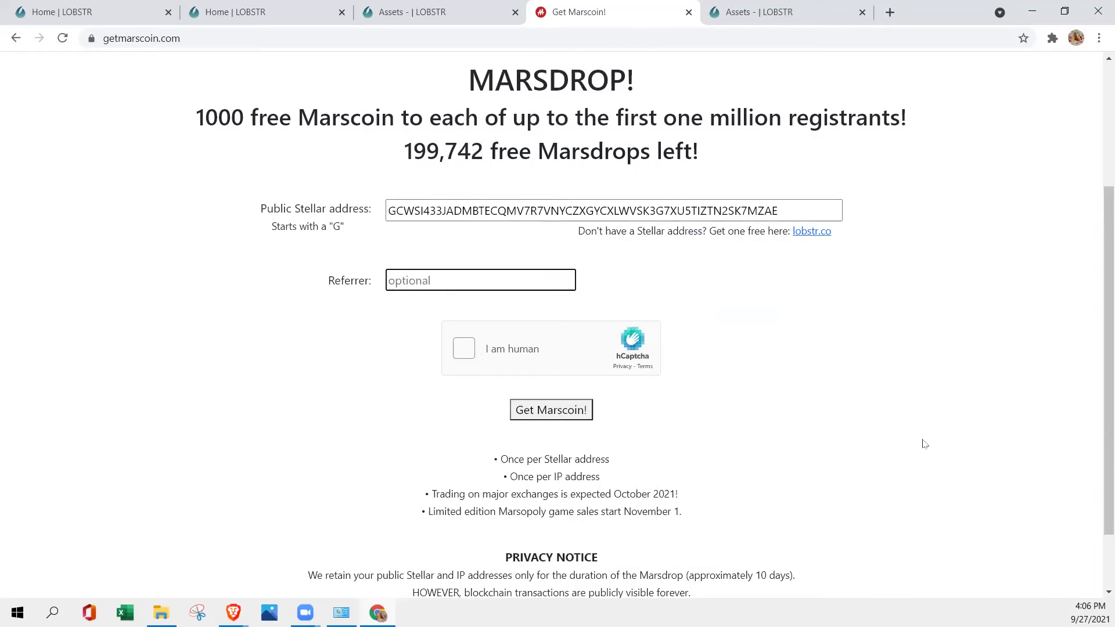
Step: Complete the I am human check, skipping the train challenge and picking the two boat images
click(464, 349)
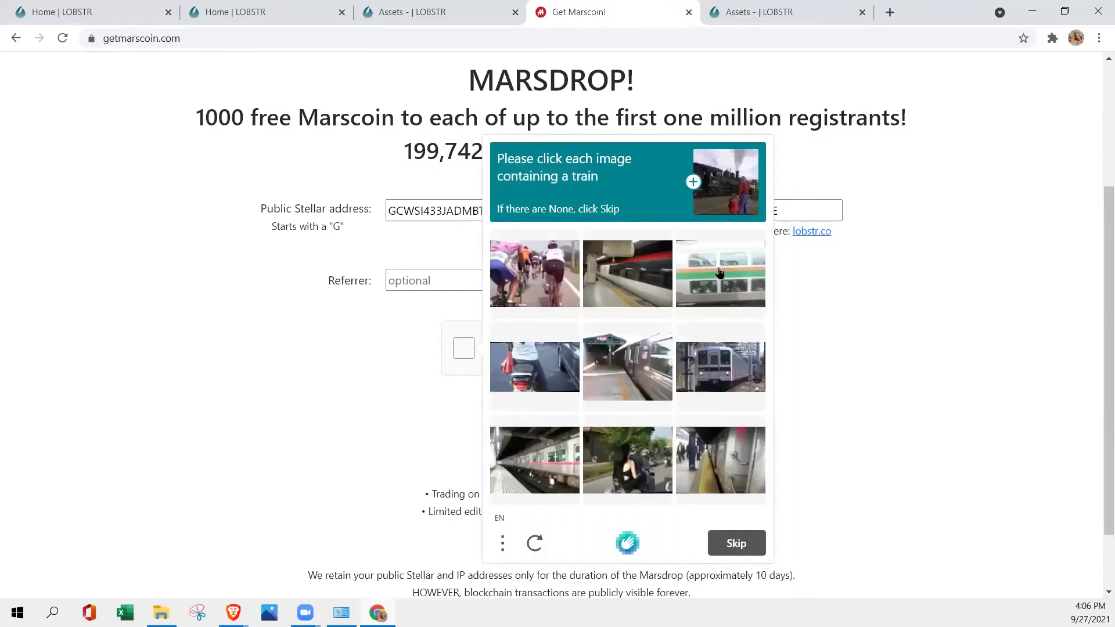
click(789, 276)
click(463, 349)
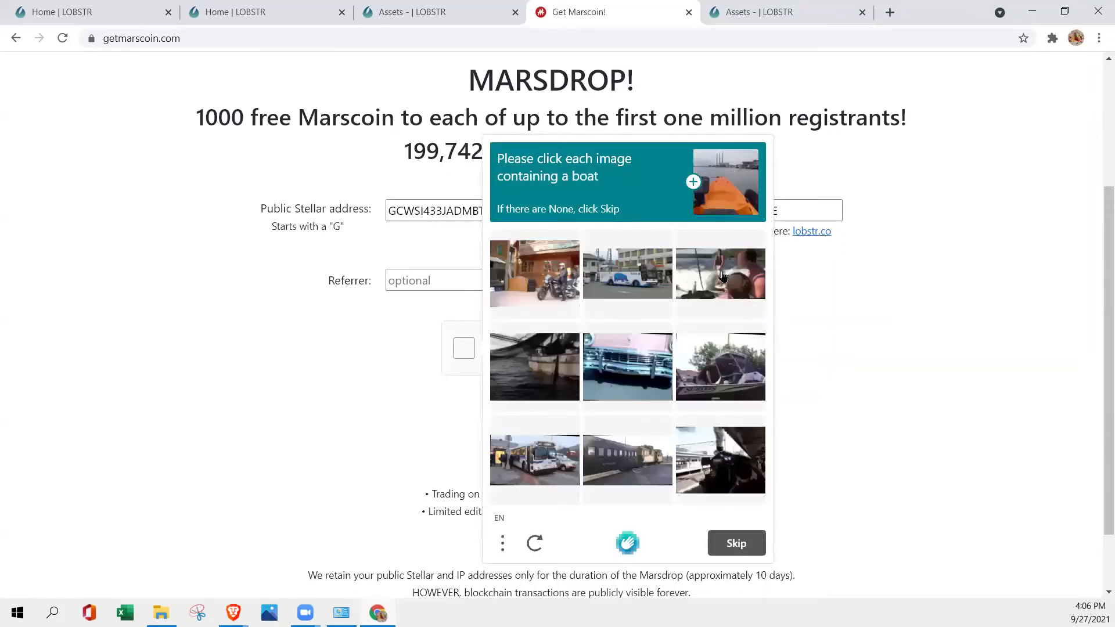
click(555, 373)
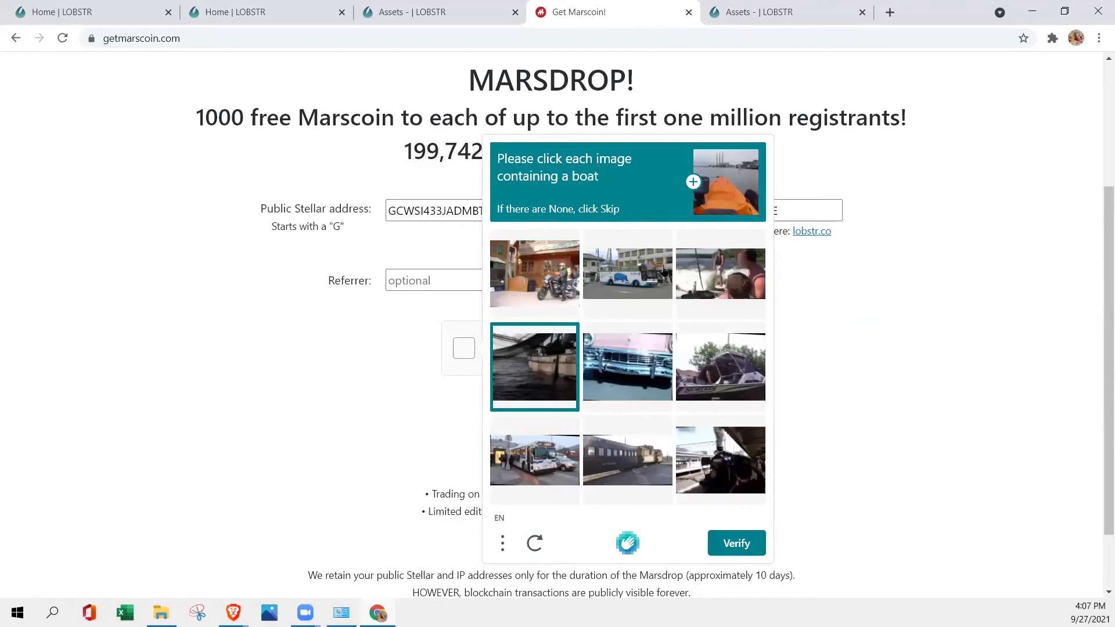
click(709, 397)
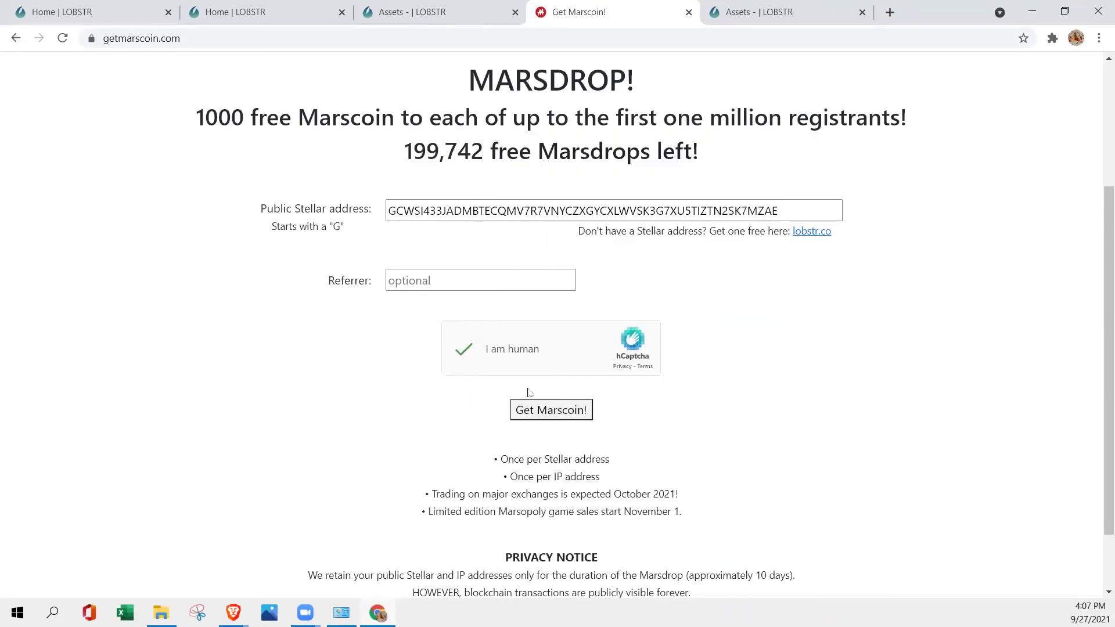
scroll(803, 269, down, 1)
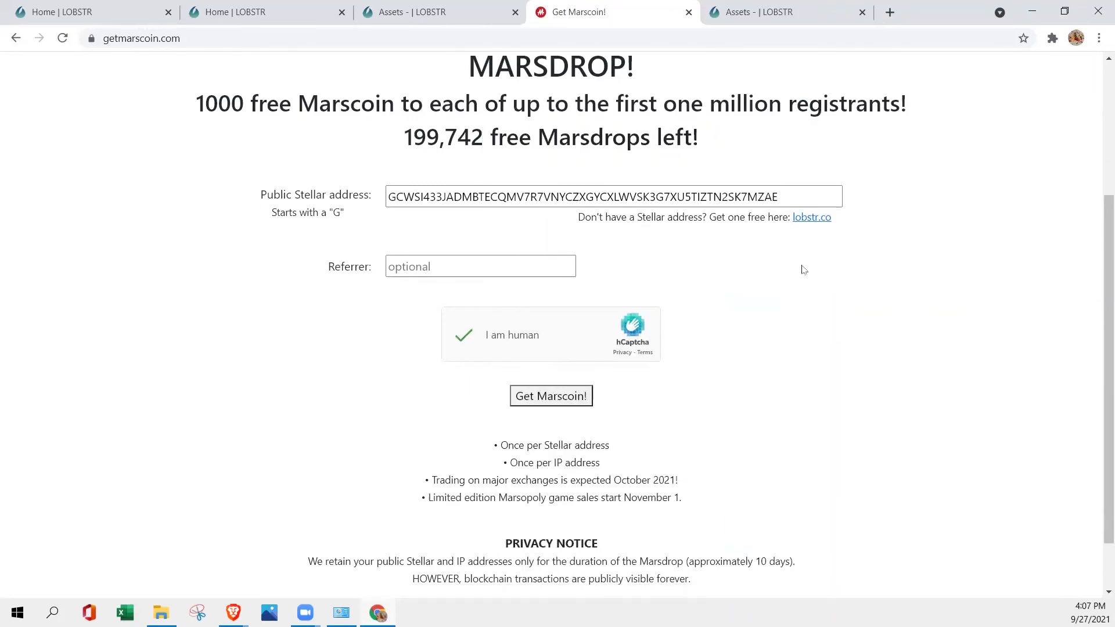
scroll(785, 288, down, 2)
click(577, 335)
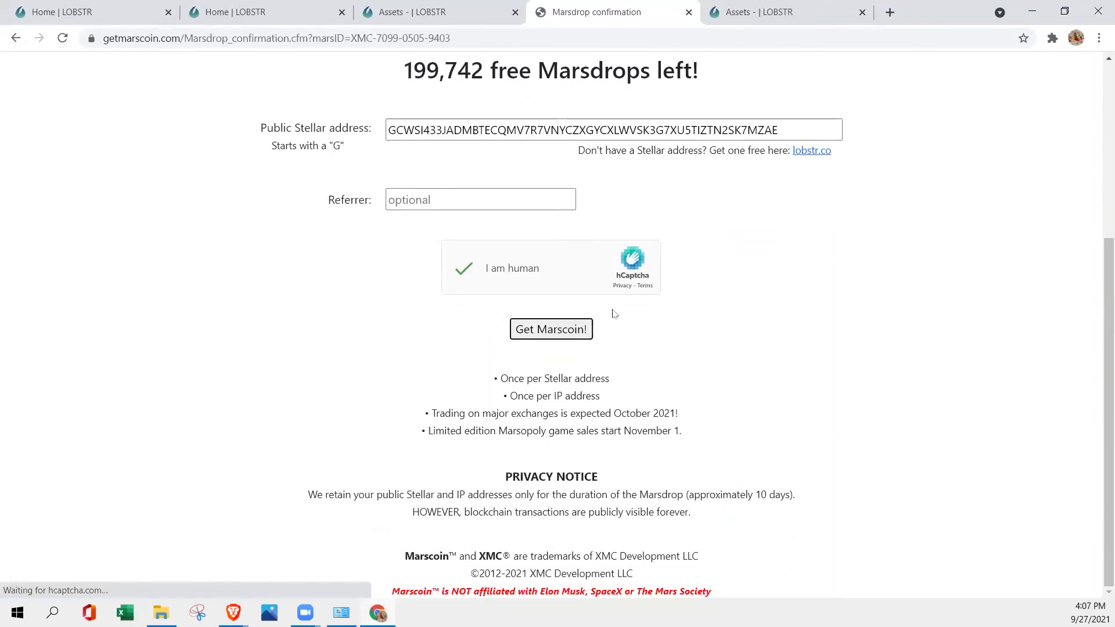
scroll(875, 263, down, 1)
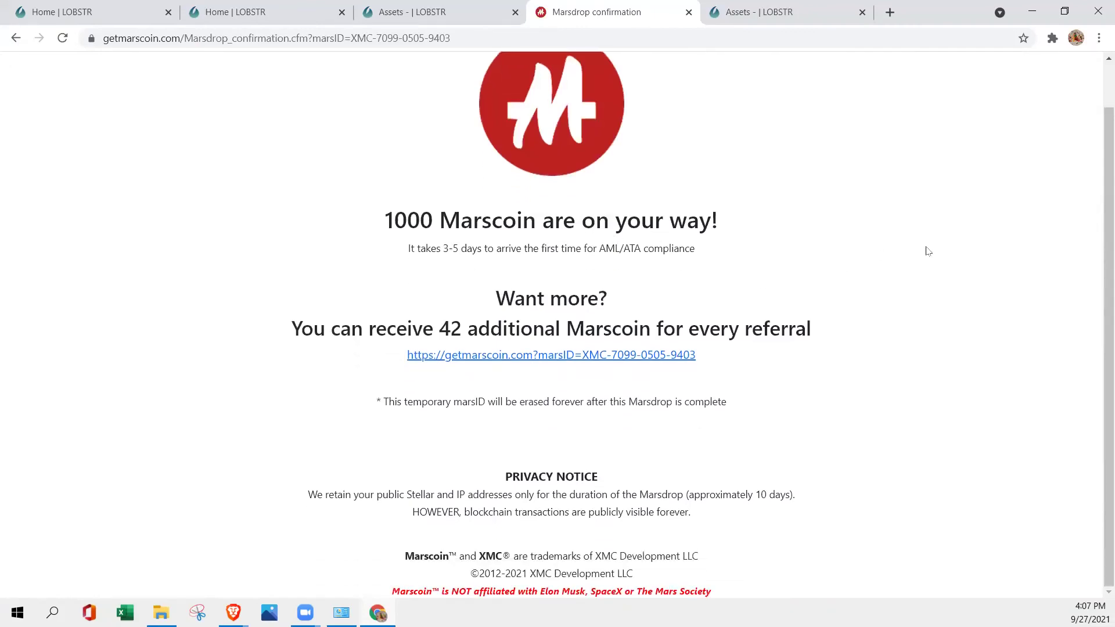
scroll(604, 389, up, 1)
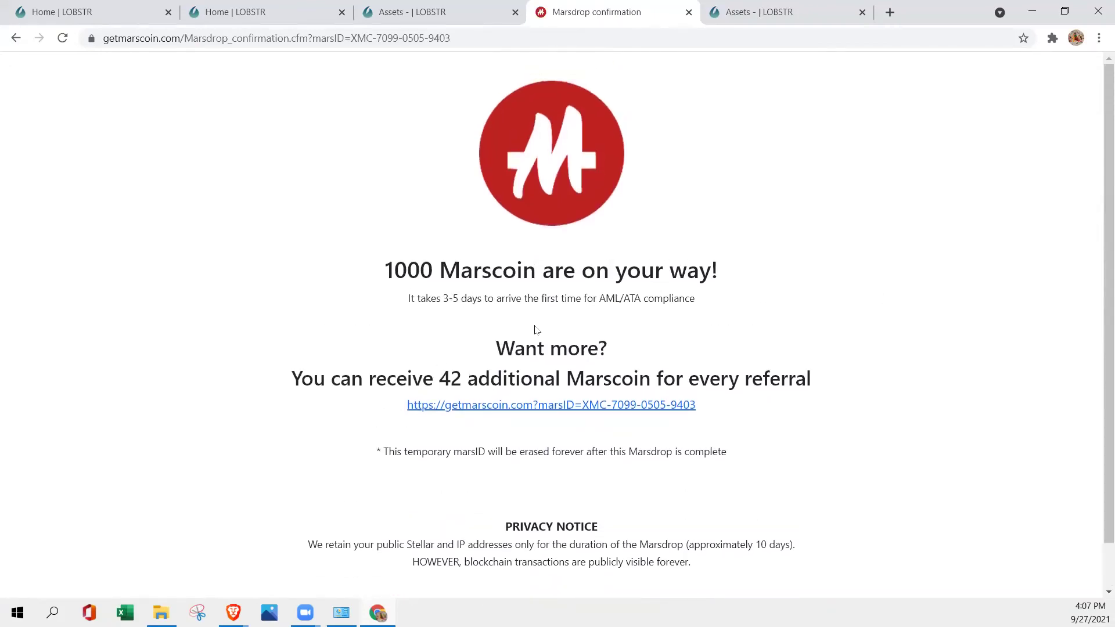
scroll(464, 310, down, 1)
drag(400, 246, 694, 250)
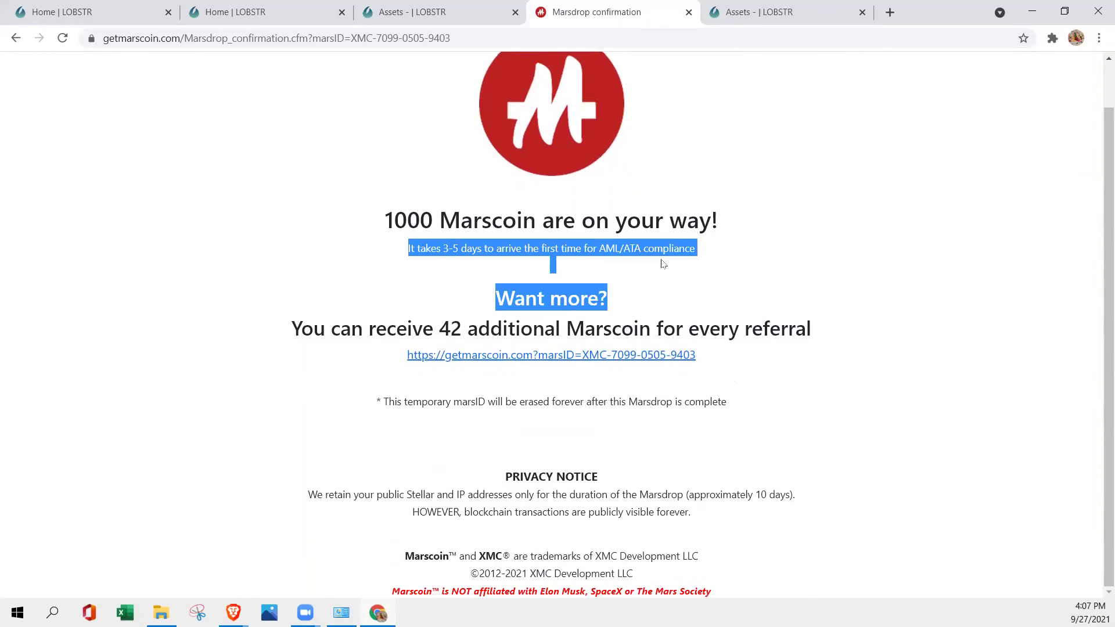
click(688, 287)
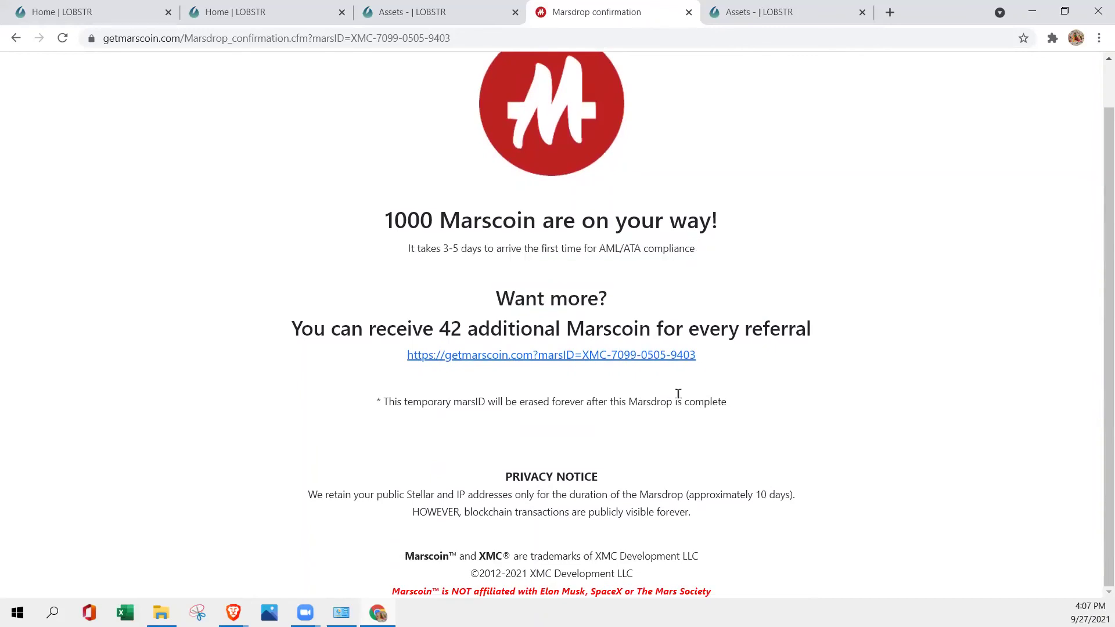
drag(697, 366, 402, 353)
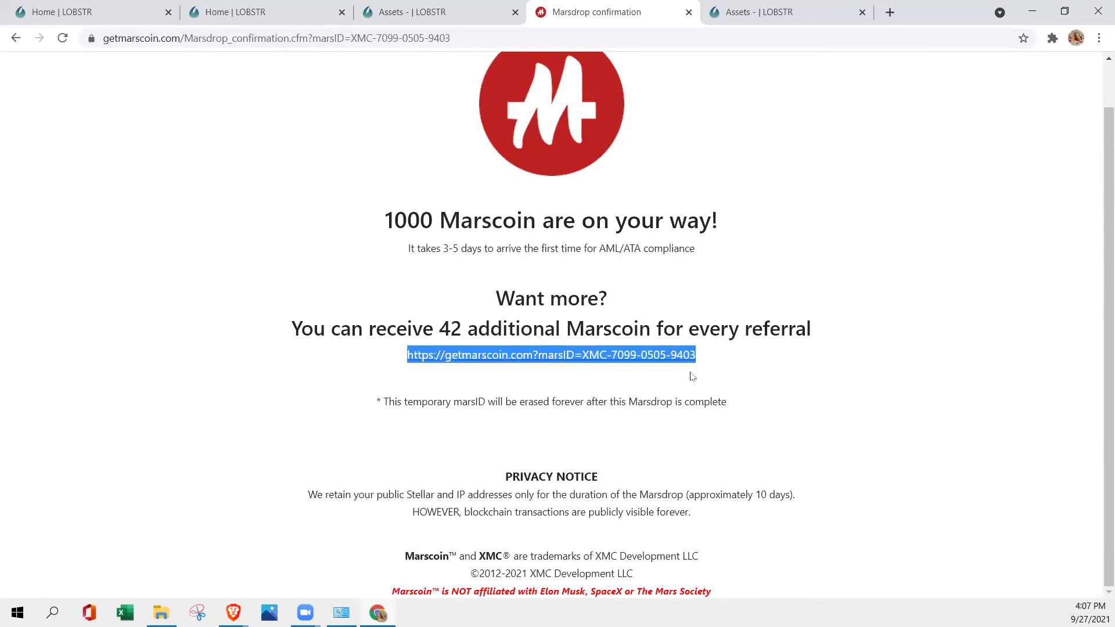
Step: Confirm the leftover Marscoin (XMC) add dialog in the LOBSTR tab
click(413, 11)
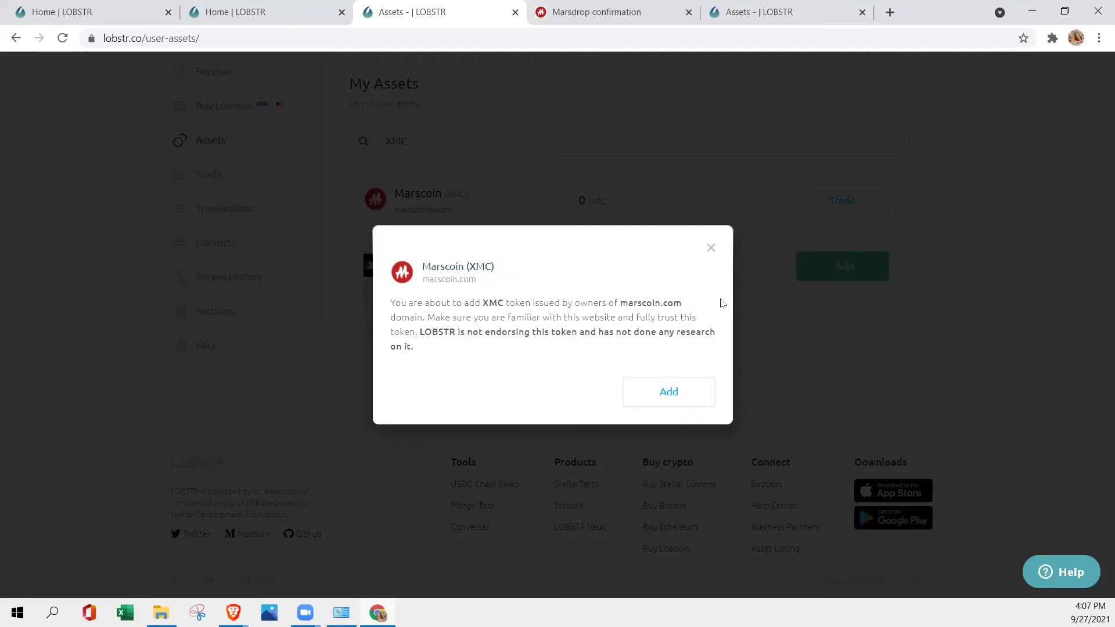
click(658, 392)
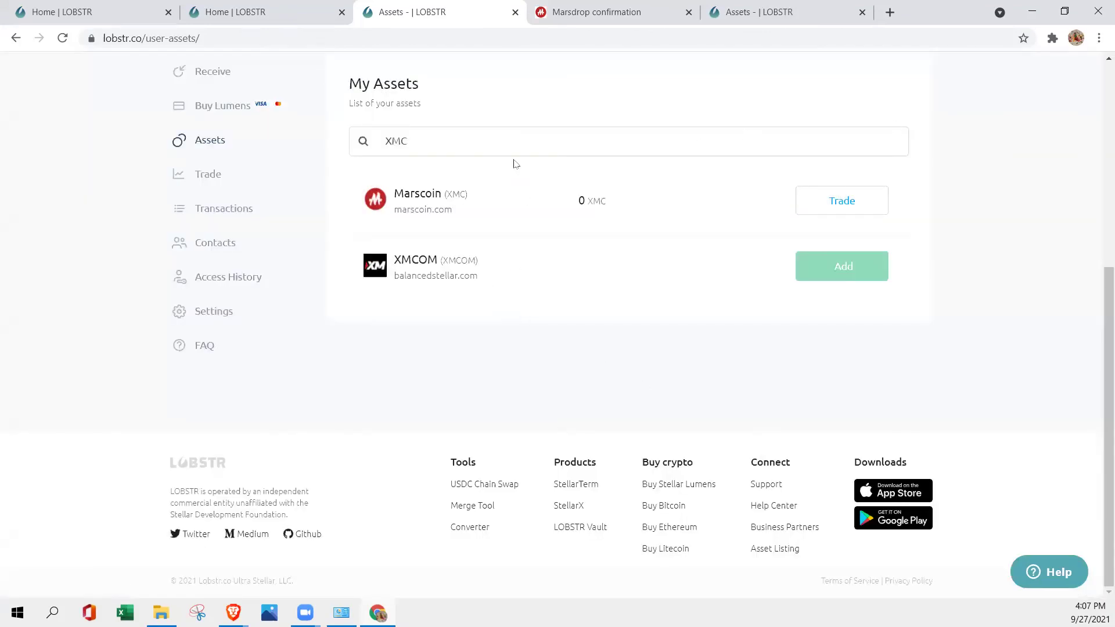